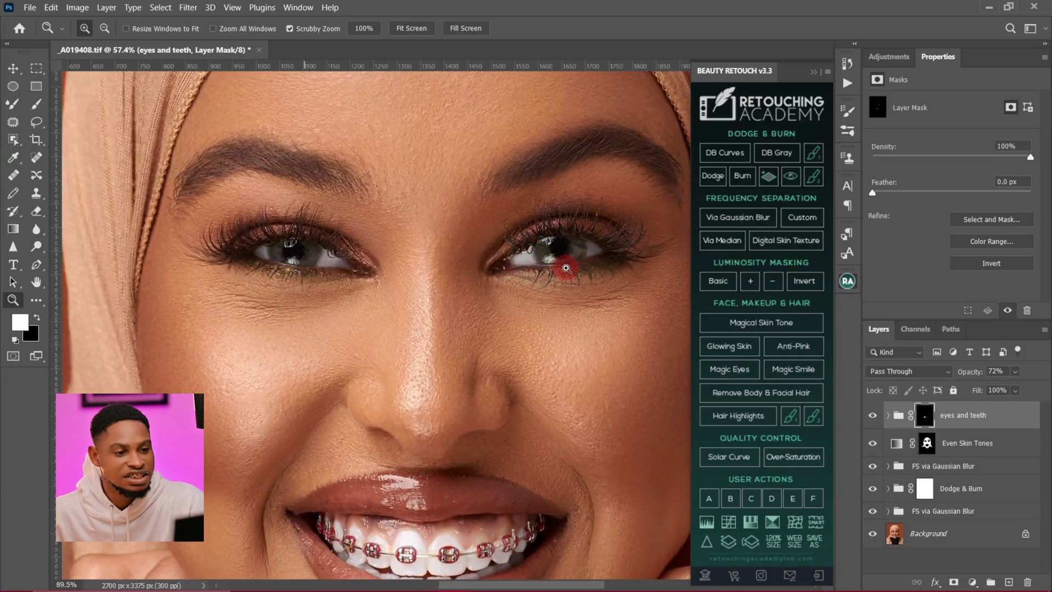
Move the view to the mouth and toggle the eyes and teeth group off and on to compare
{"action": "left_click_drag", "start_coordinate": [526, 360], "coordinate": [509, 273]}
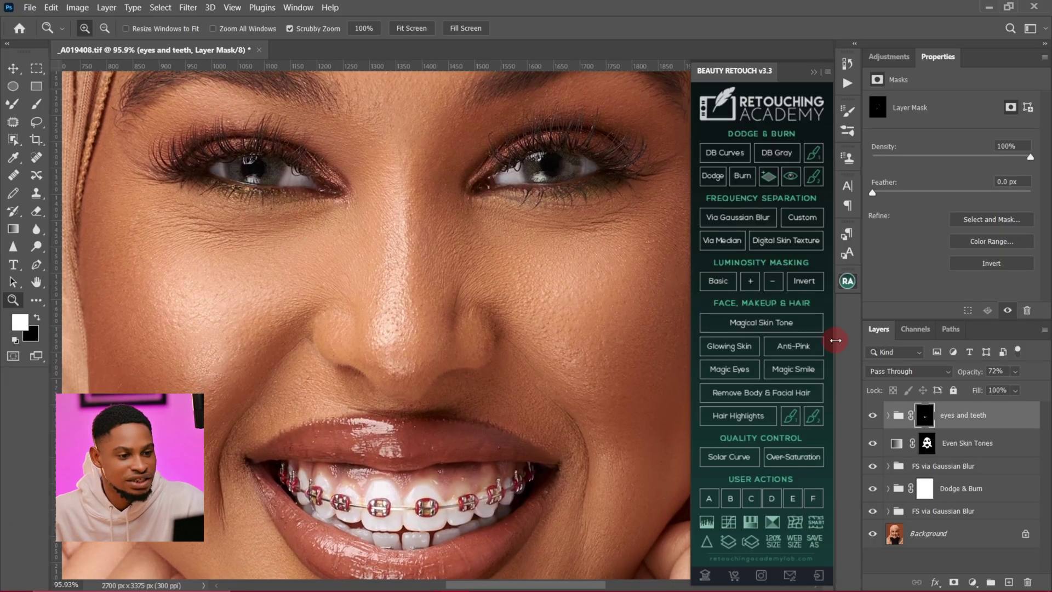
{"action": "left_click", "coordinate": [873, 414]}
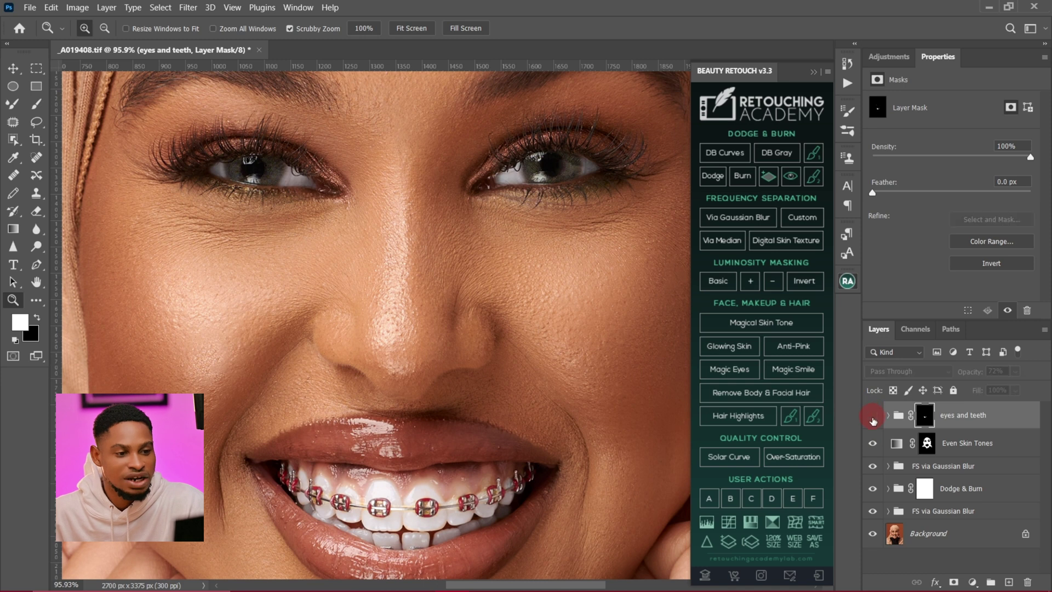
{"action": "left_click", "coordinate": [872, 417]}
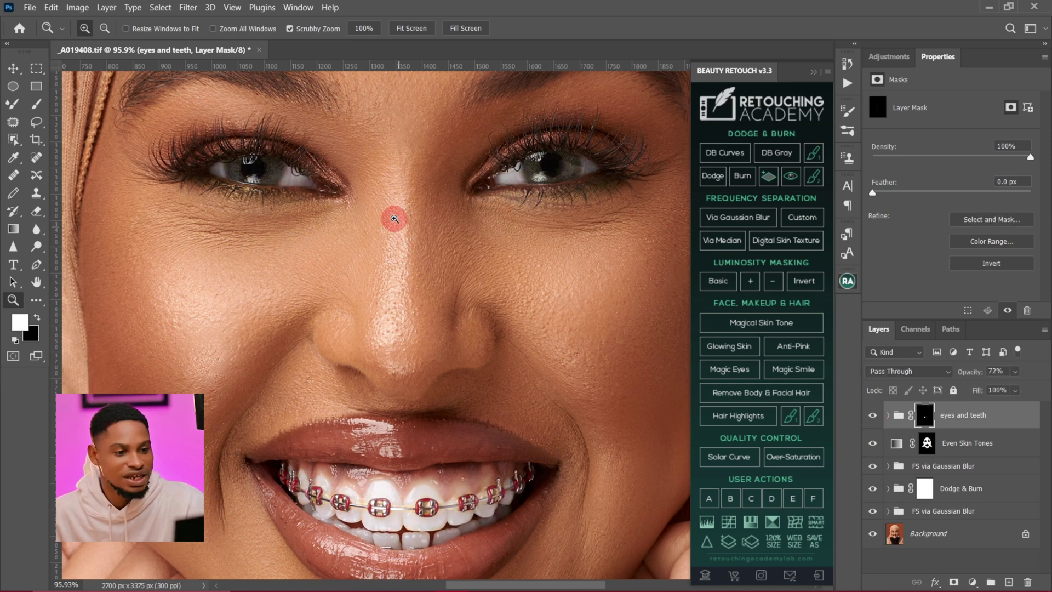
Expand the group and inspect the Photo Filter 1, Curves 1 and Vibrance 1 masks
{"action": "left_click", "coordinate": [889, 415]}
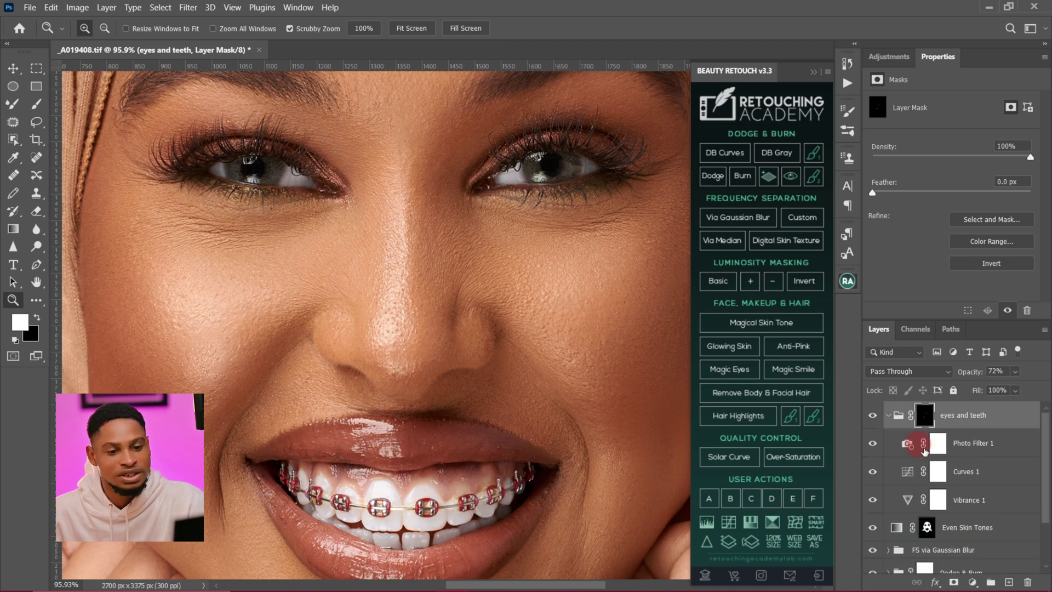
{"action": "left_click", "coordinate": [939, 448]}
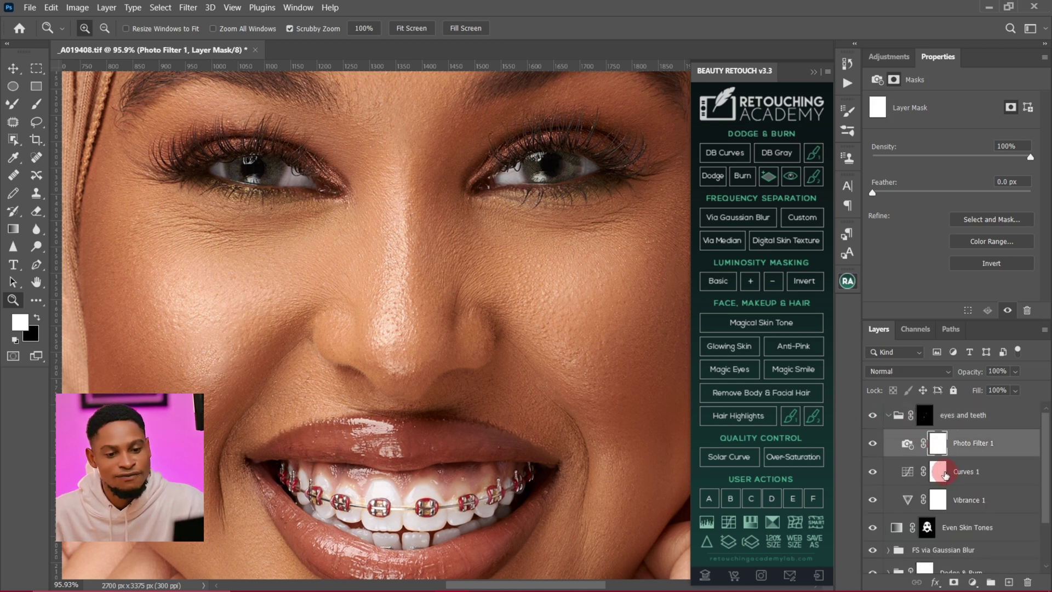
{"action": "left_click", "coordinate": [944, 474]}
{"action": "left_click", "coordinate": [937, 500]}
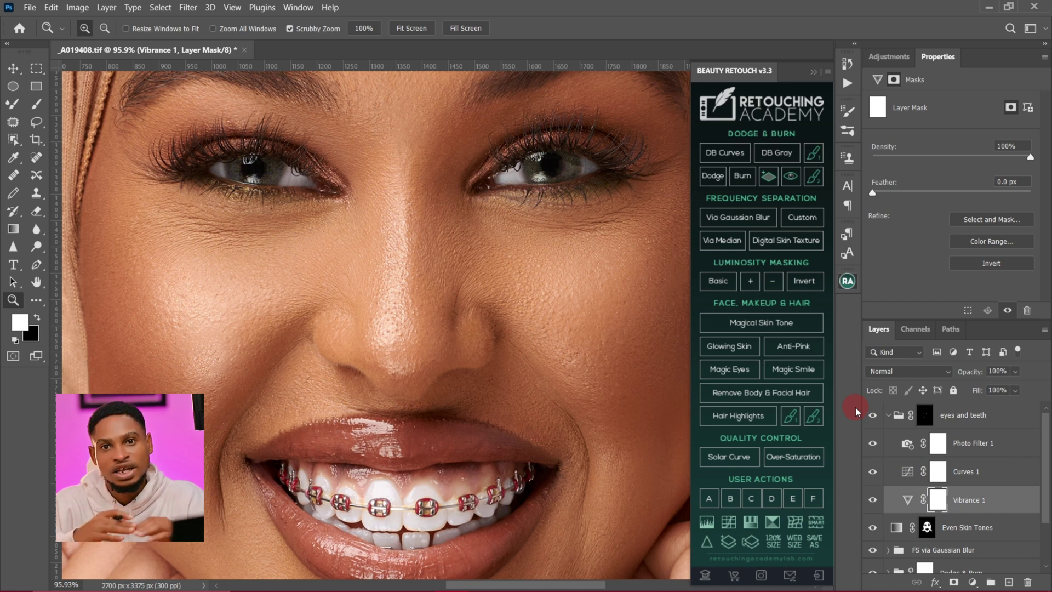
Delete the eyes and teeth group and collapse the Beauty Retouch panel
{"action": "left_click", "coordinate": [974, 416]}
{"action": "mouse_move", "coordinate": [973, 416]}
{"action": "left_mouse_down"}
{"action": "mouse_move", "coordinate": [978, 569]}
{"action": "mouse_move", "coordinate": [1026, 581]}
{"action": "left_mouse_up"}
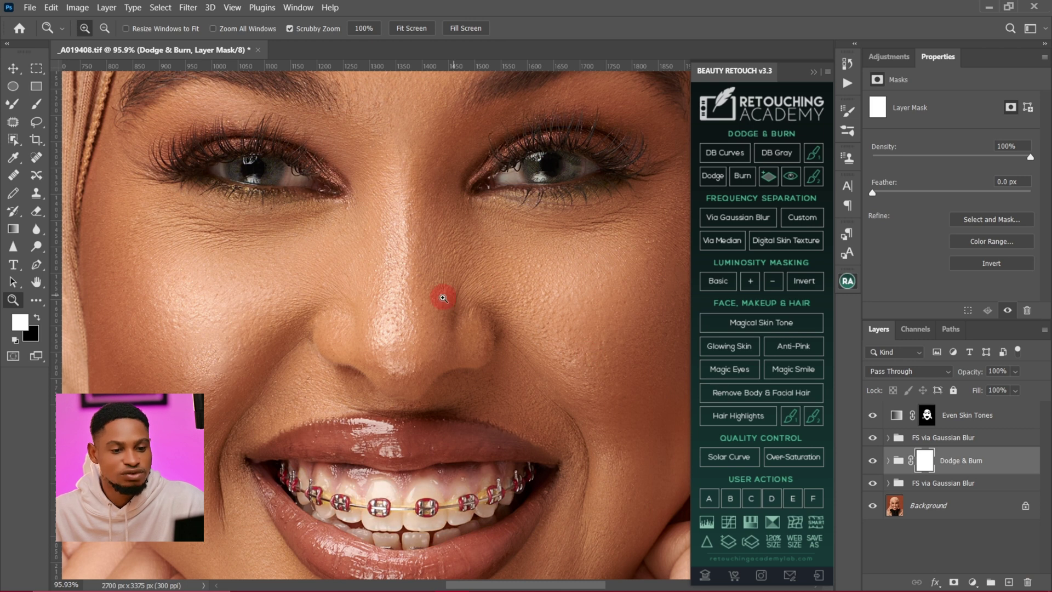
{"action": "left_click", "coordinate": [815, 72]}
Show the Actions panel as an editable list with Button Mode turned off
{"action": "left_click", "coordinate": [302, 8]}
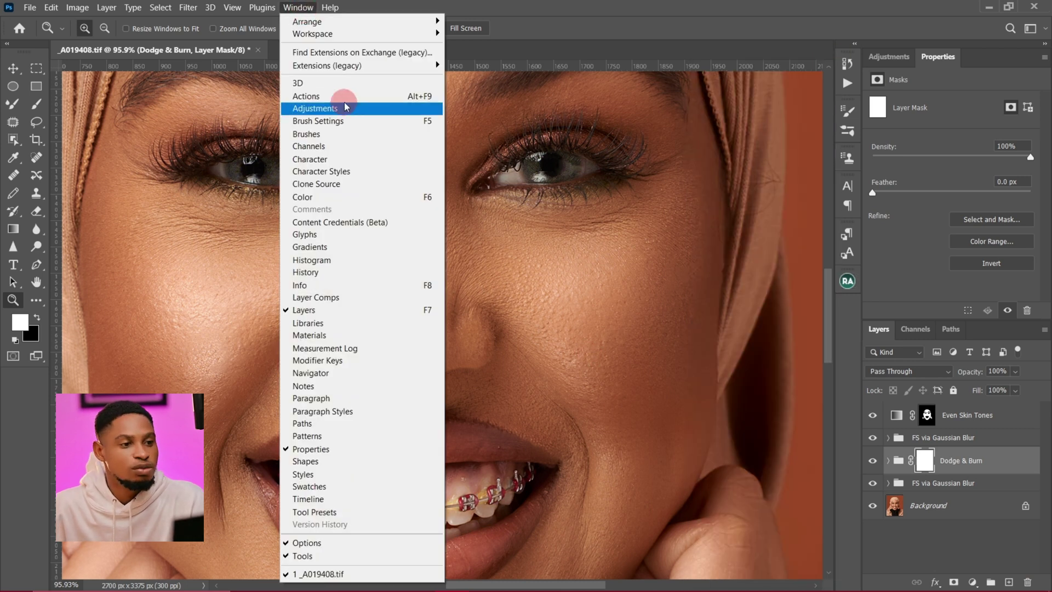
{"action": "left_click", "coordinate": [349, 96]}
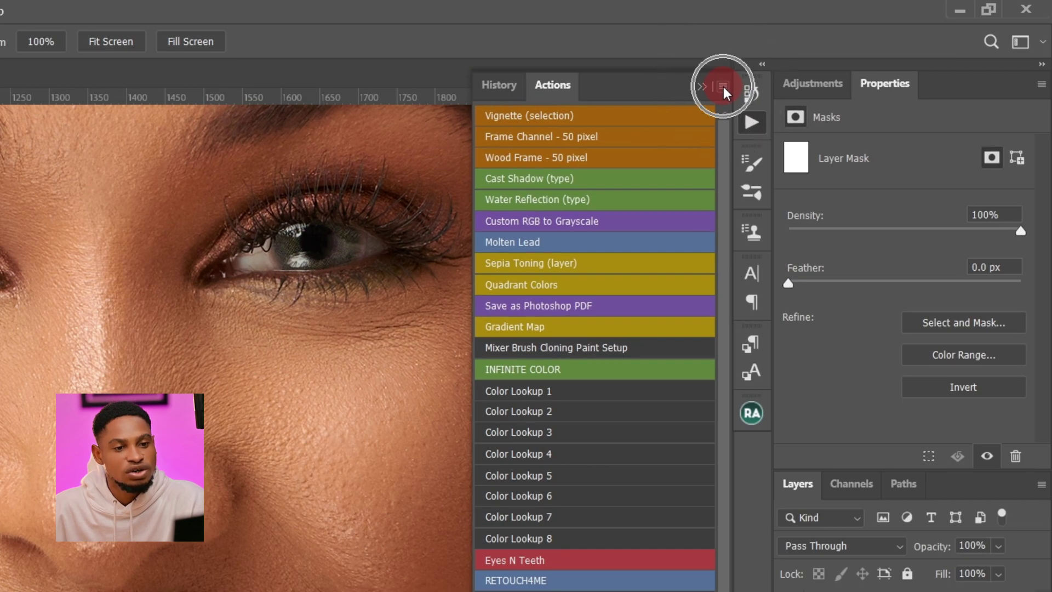
{"action": "left_click", "coordinate": [723, 87]}
{"action": "left_click", "coordinate": [784, 91]}
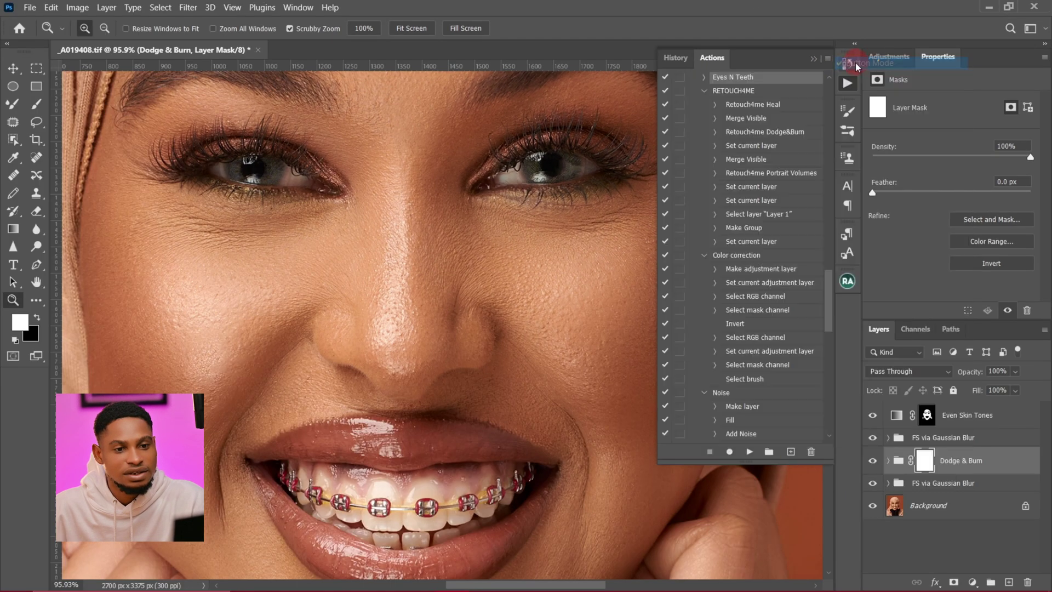
{"action": "left_click_drag", "start_coordinate": [830, 323], "coordinate": [769, 438]}
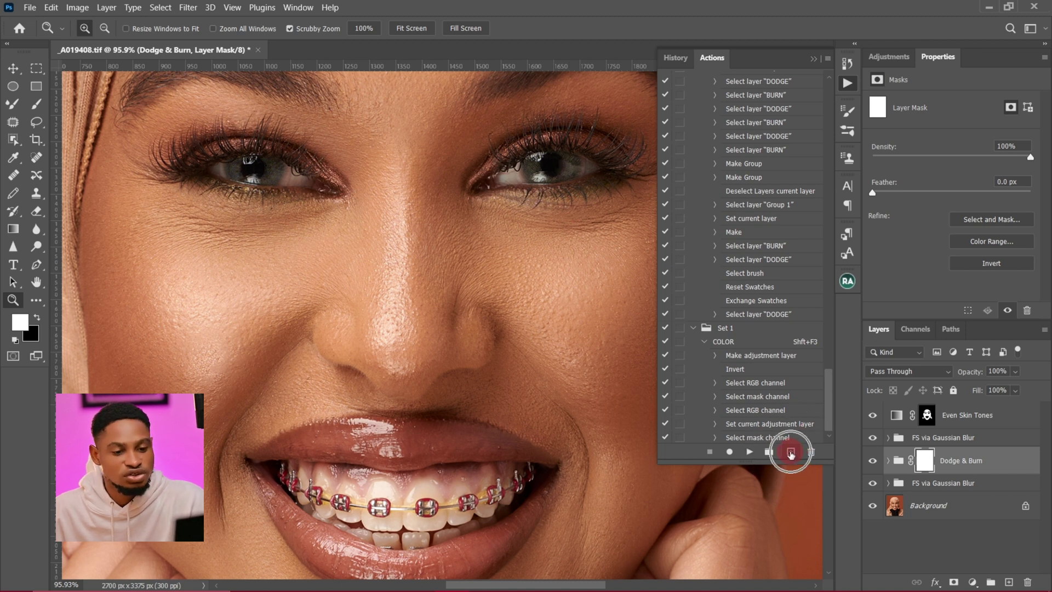
Create an 'eyes teeth' action coloured Violet with no function key, and start recording
{"action": "left_click", "coordinate": [790, 452]}
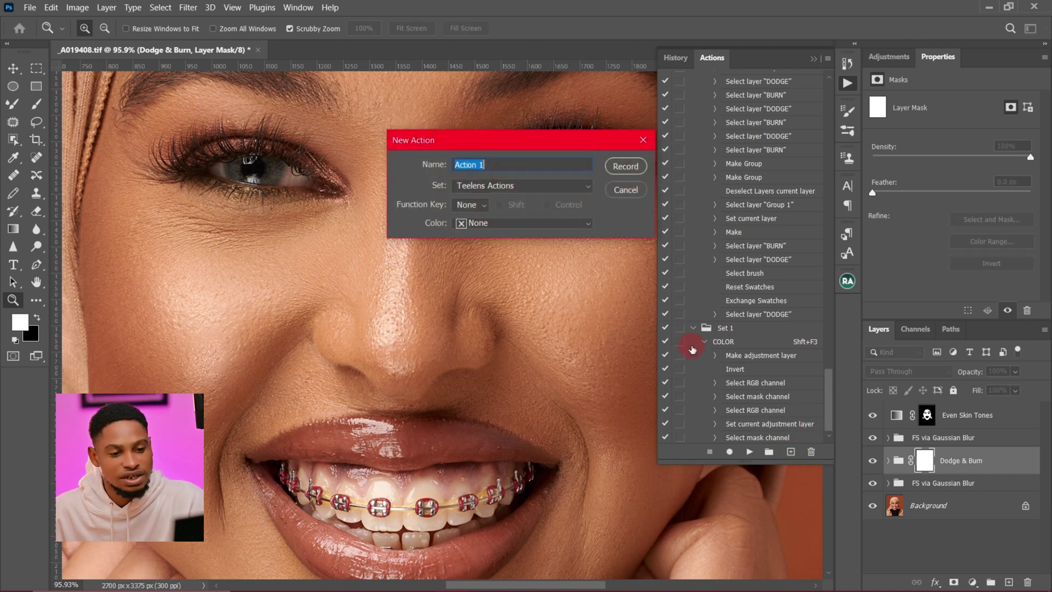
{"action": "type", "text": "eyes"}
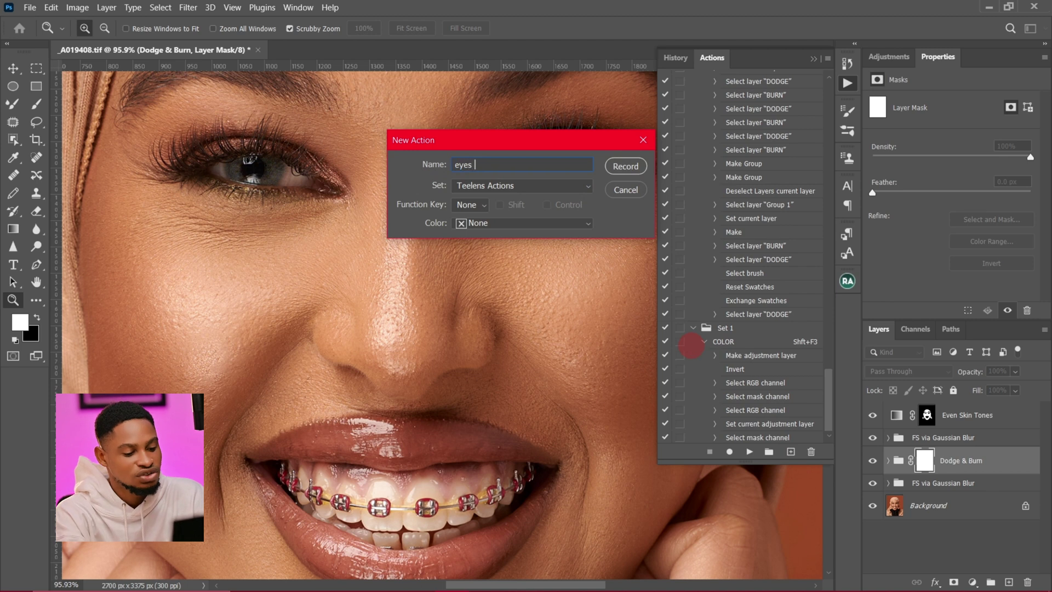
{"action": "type", "text": " theet"}
{"action": "key", "text": "BackSpace"}
{"action": "key", "text": "BackSpace"}
{"action": "key", "text": "BackSpace"}
{"action": "key", "text": "BackSpace"}
{"action": "type", "text": "eeth"}
{"action": "left_click", "coordinate": [520, 223]}
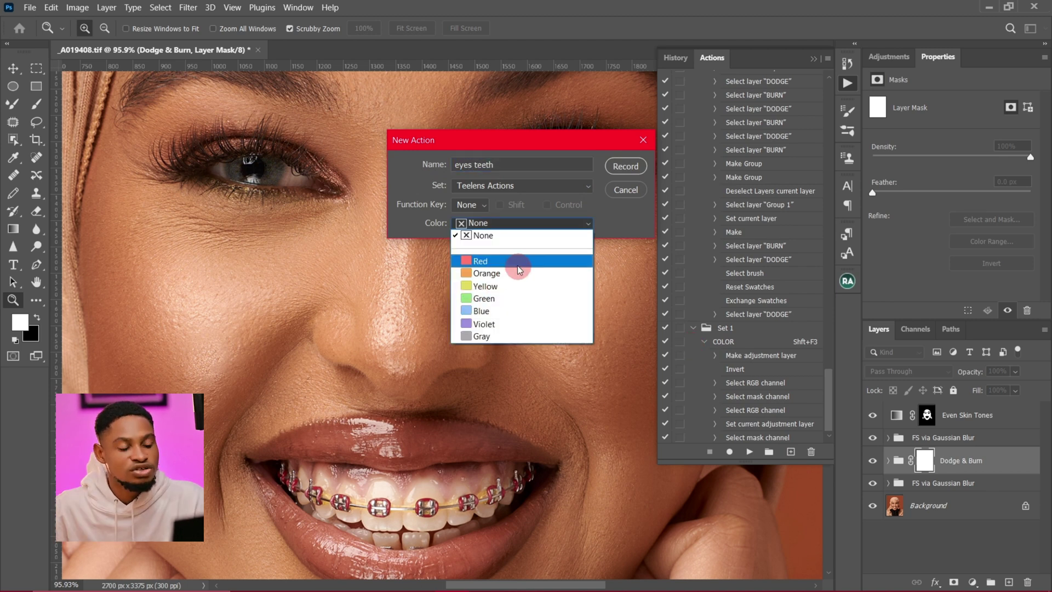
{"action": "left_click", "coordinate": [499, 324]}
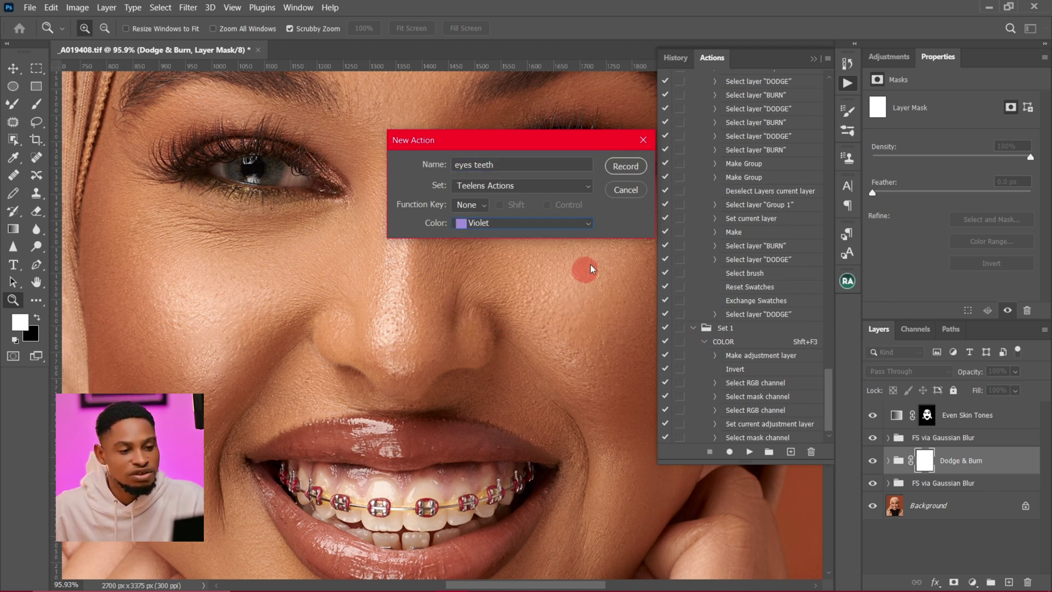
{"action": "left_click", "coordinate": [484, 205]}
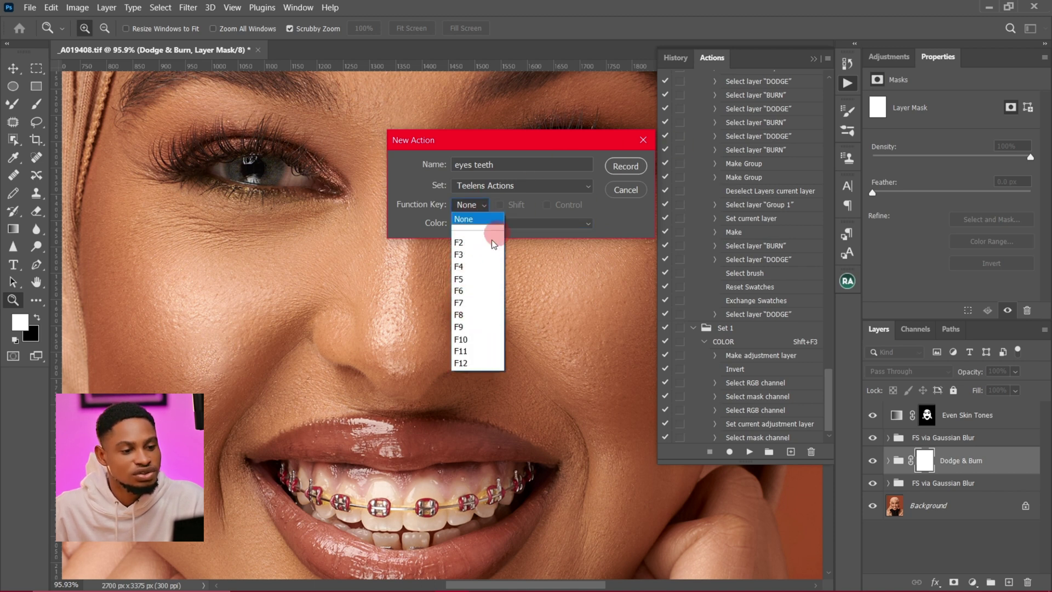
{"action": "left_click", "coordinate": [476, 213]}
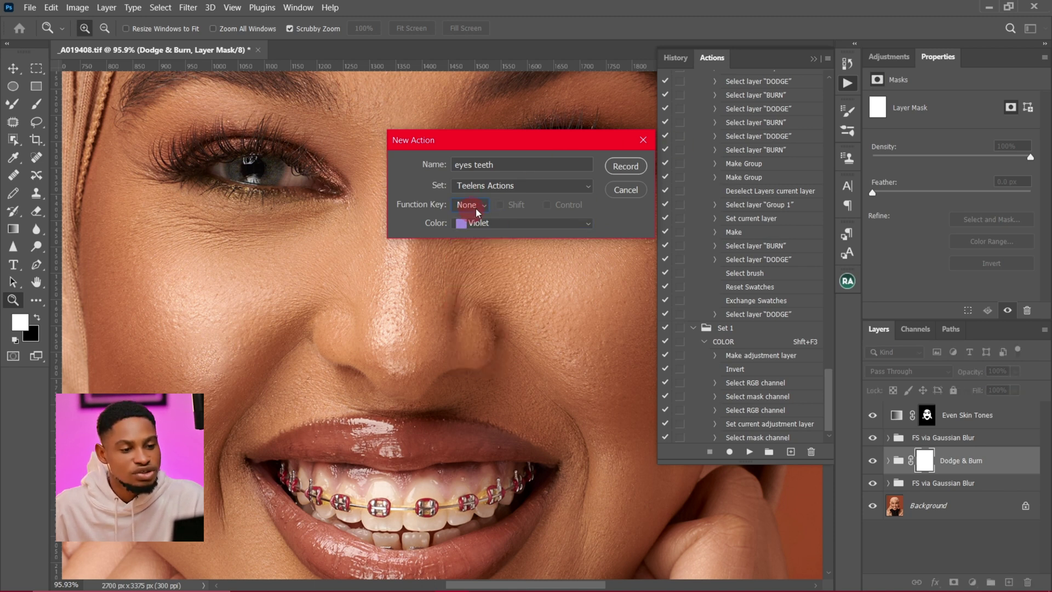
{"action": "left_click", "coordinate": [625, 167]}
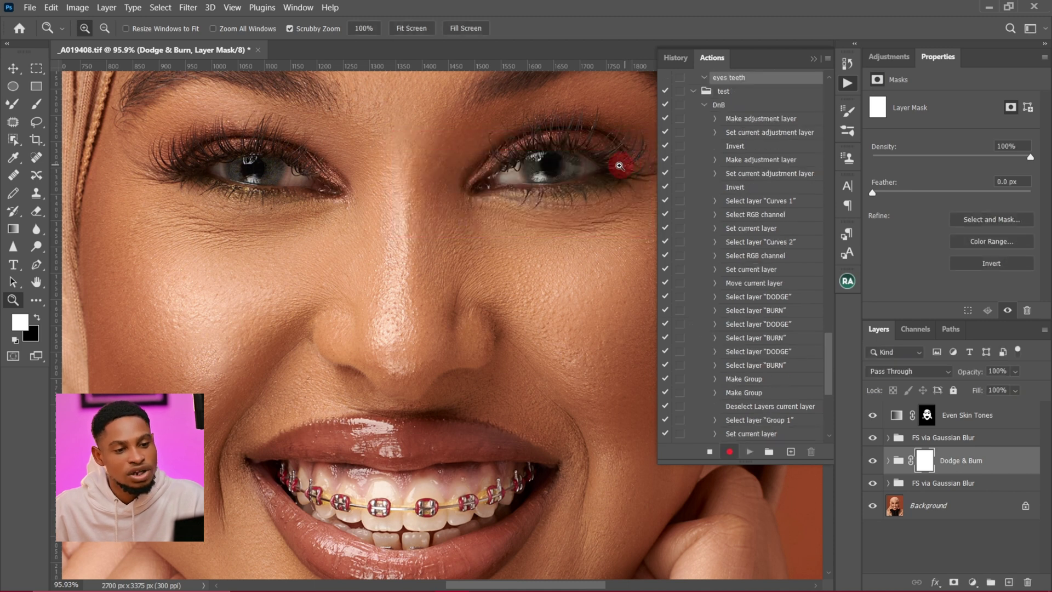
Add a Photo Filter adjustment using Cooling Filter (80) at about 9% density
{"action": "left_click", "coordinate": [814, 59]}
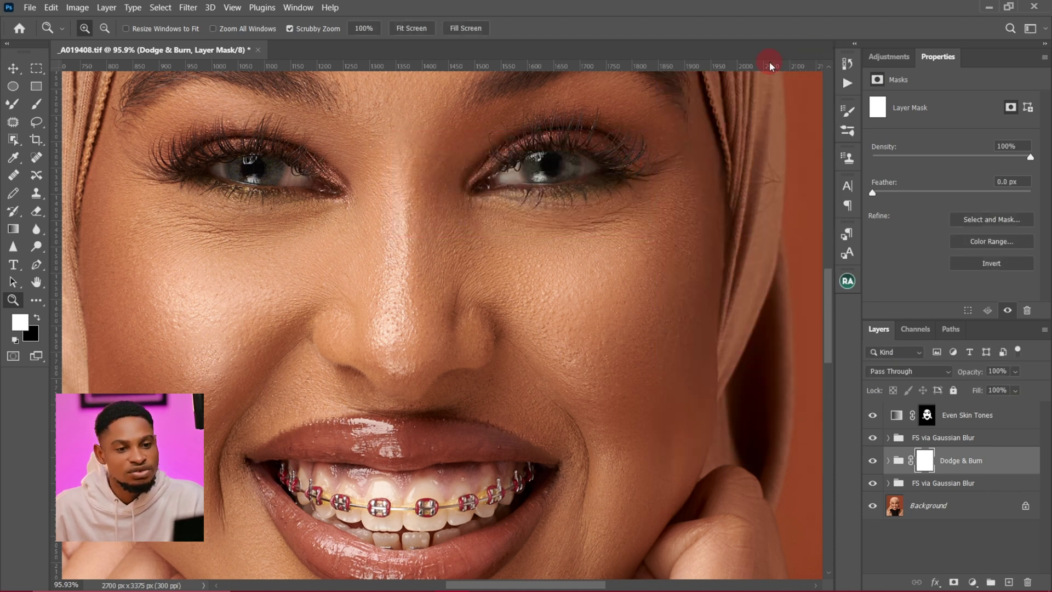
{"action": "left_click", "coordinate": [887, 56]}
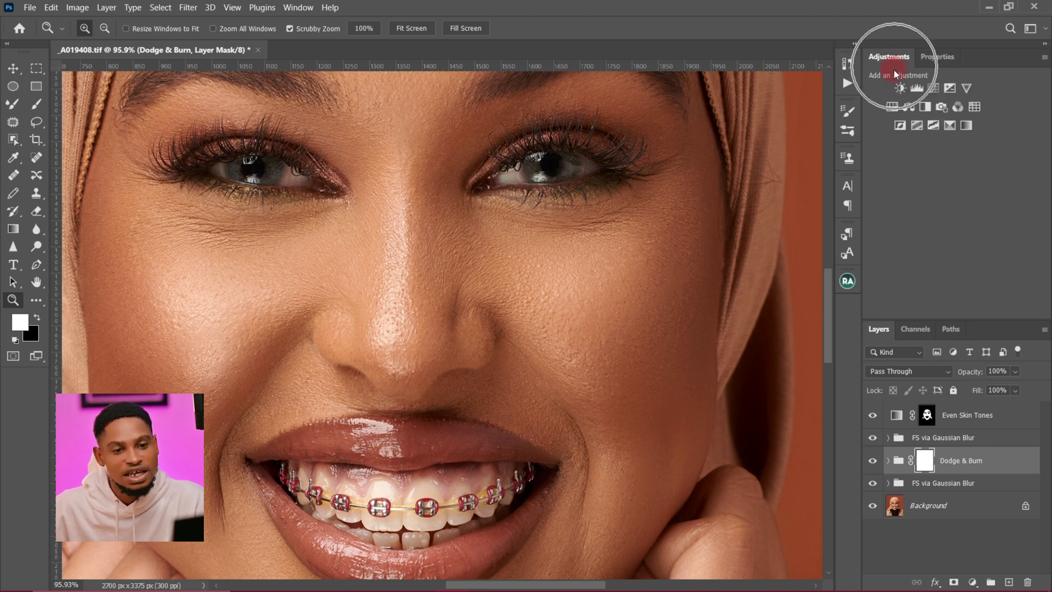
{"action": "left_click", "coordinate": [973, 572]}
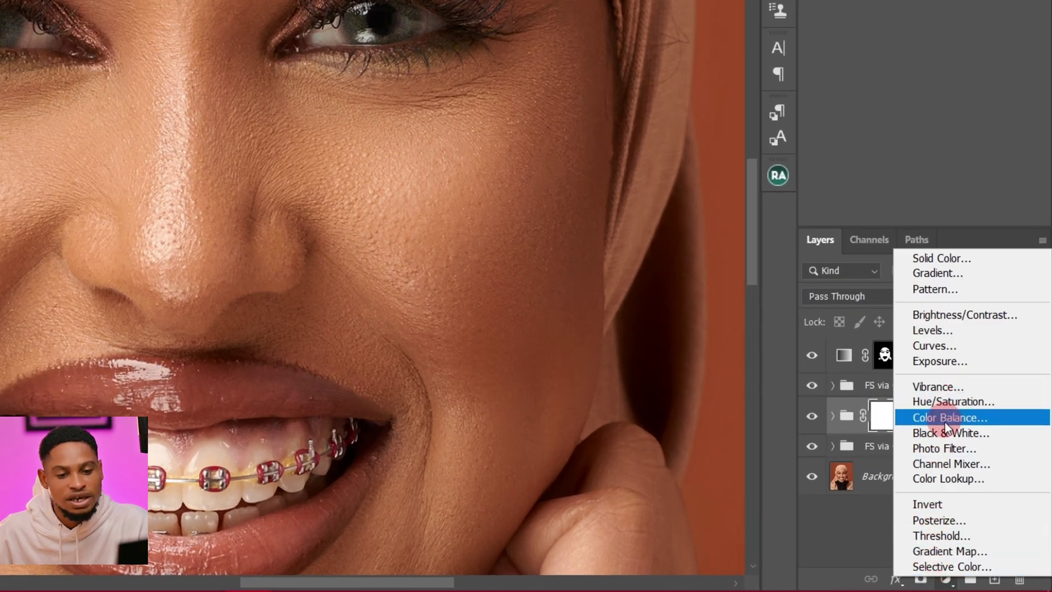
{"action": "left_click", "coordinate": [946, 448]}
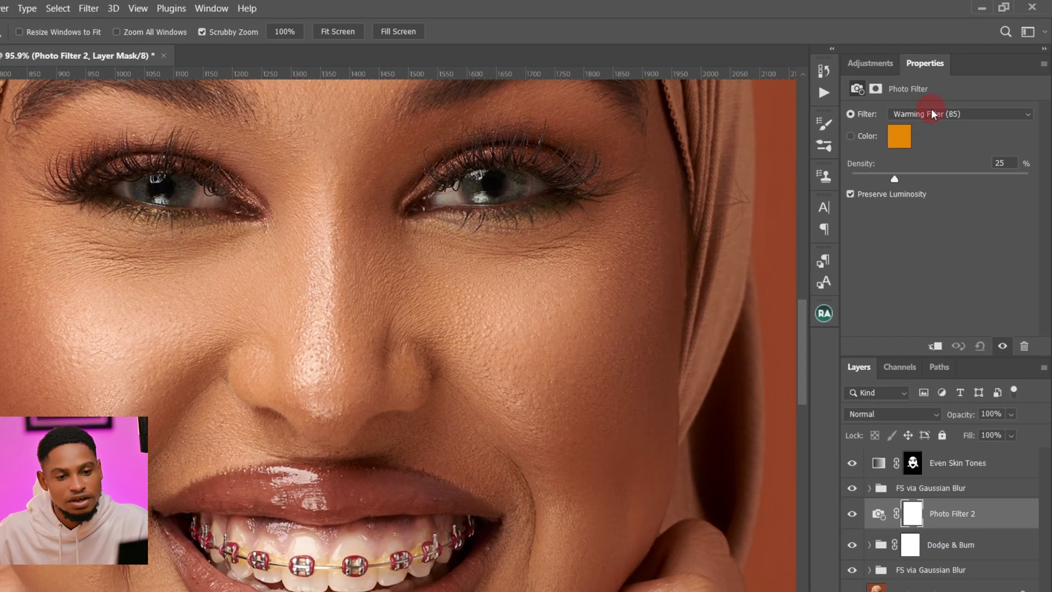
{"action": "left_click", "coordinate": [931, 109]}
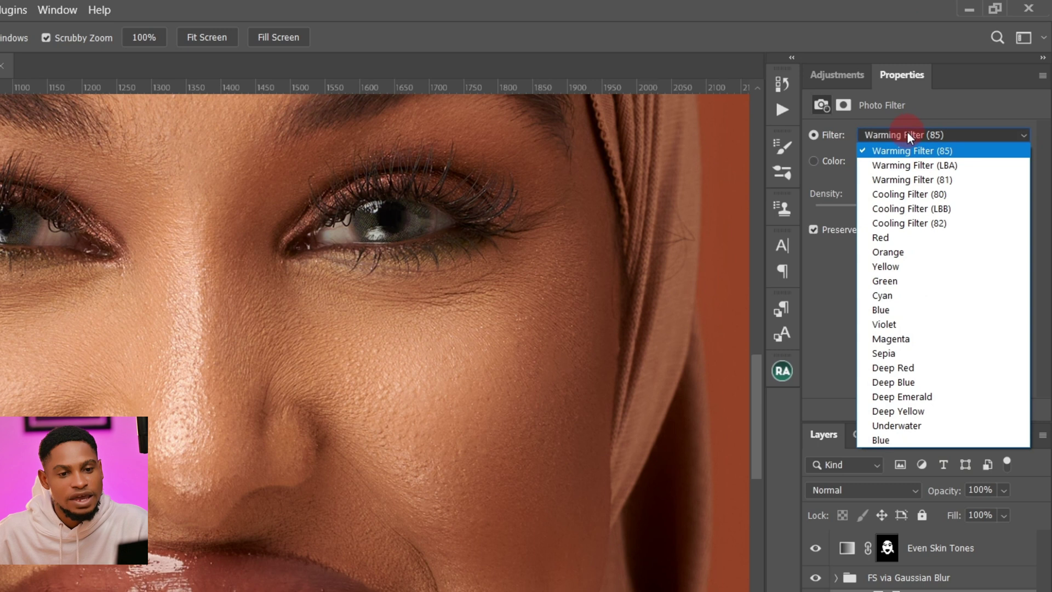
{"action": "left_click", "coordinate": [925, 194]}
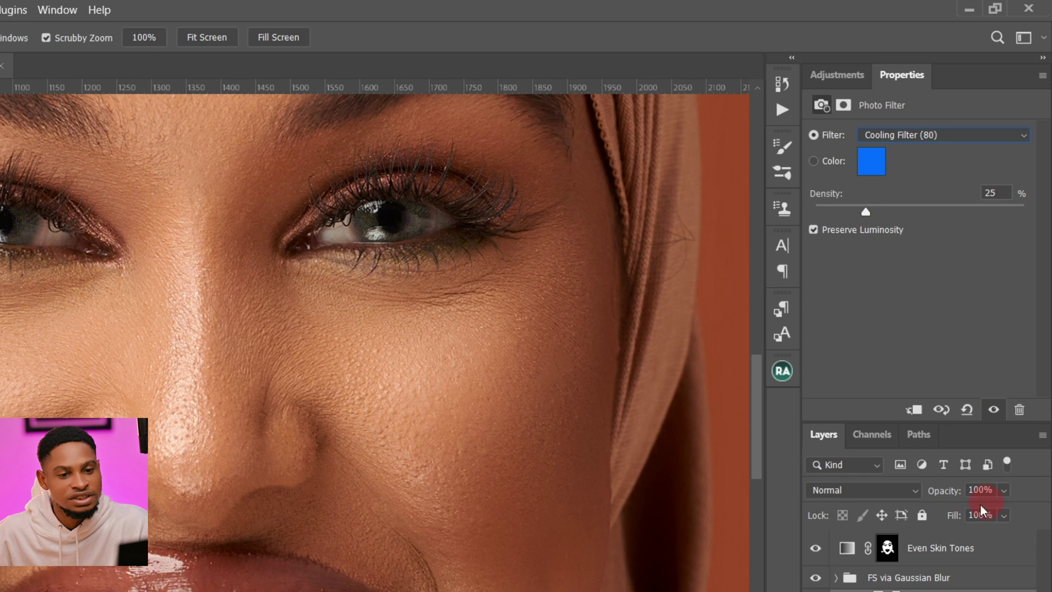
{"action": "left_click_drag", "start_coordinate": [865, 213], "coordinate": [830, 216]}
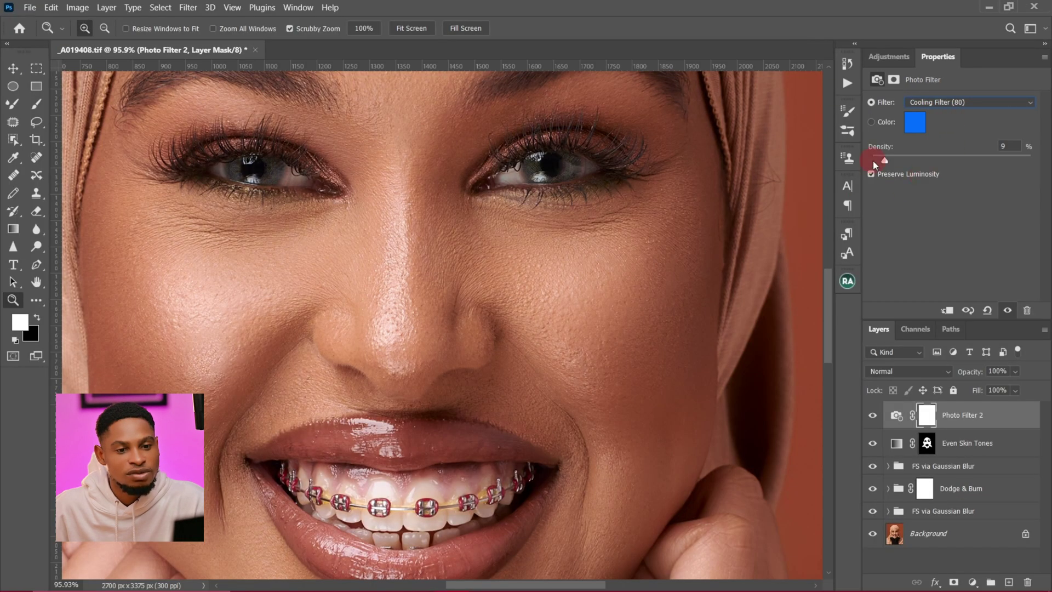
Add a Curves layer with the Lighter (RGB) preset, raising the midtone point to input 103, output 135
{"action": "left_click", "coordinate": [888, 56]}
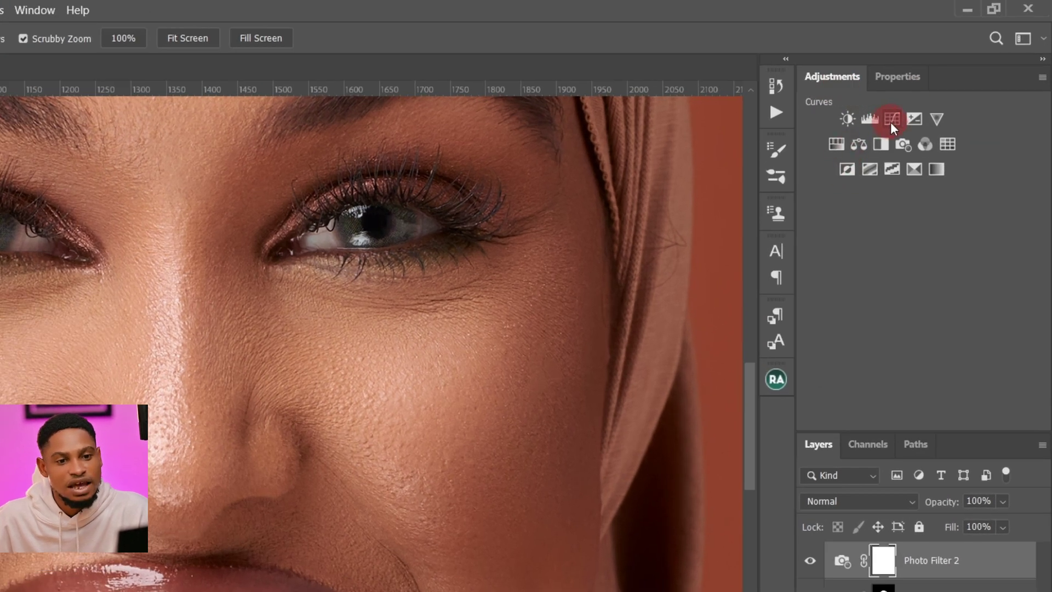
{"action": "left_click", "coordinate": [890, 119]}
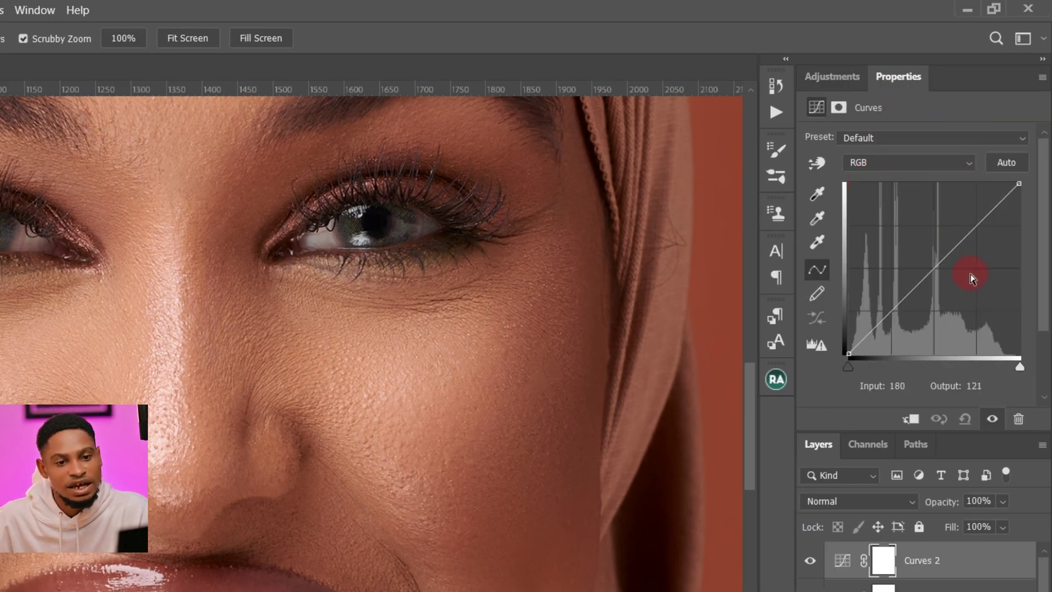
{"action": "left_click", "coordinate": [882, 138]}
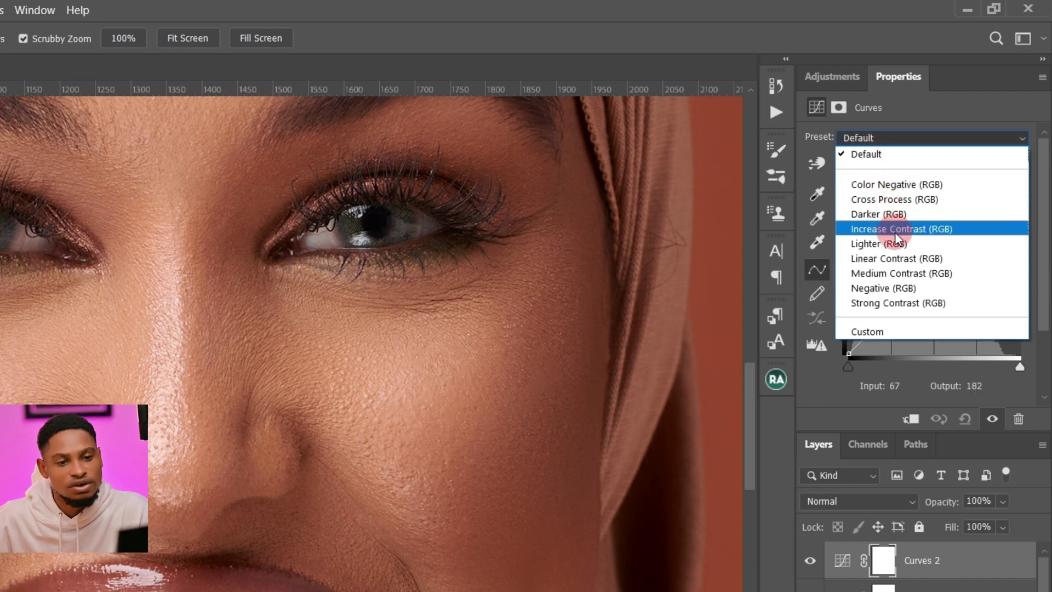
{"action": "left_click", "coordinate": [896, 243]}
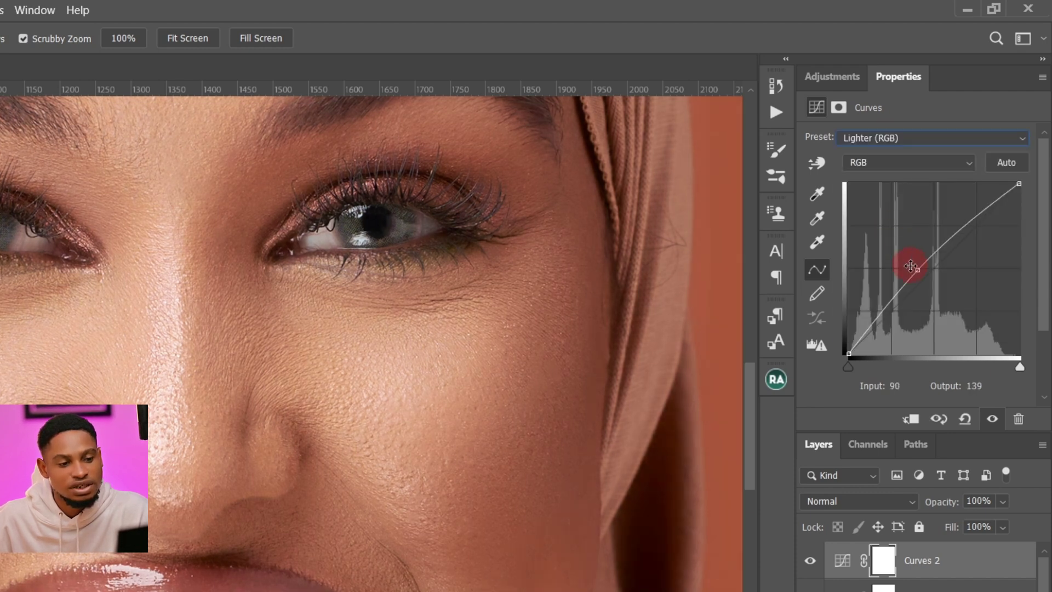
{"action": "left_click_drag", "start_coordinate": [915, 271], "coordinate": [915, 264]}
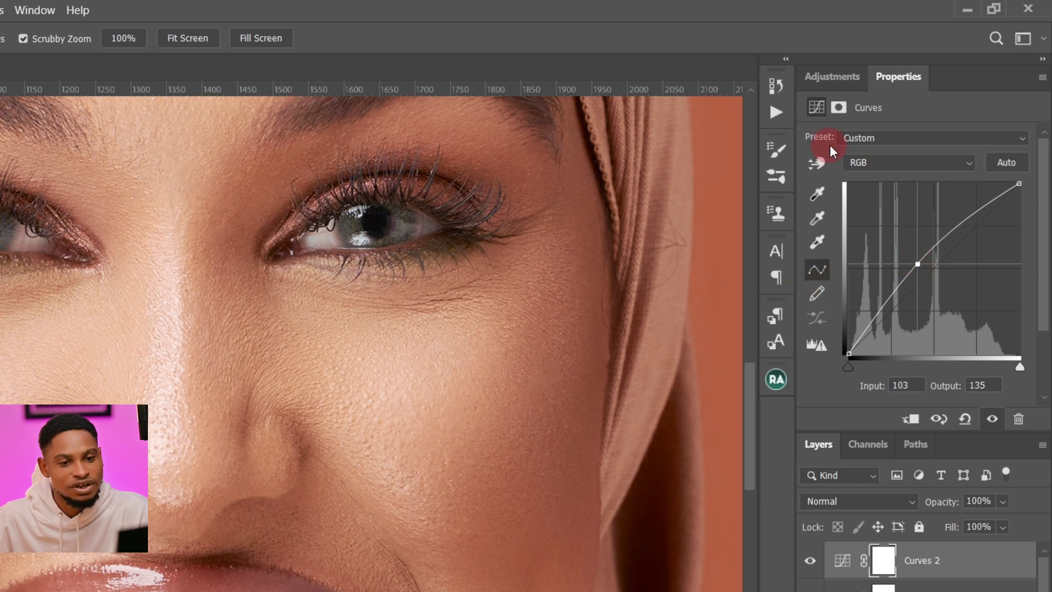
Add a Vibrance adjustment layer with Saturation at -50
{"action": "left_click", "coordinate": [839, 81]}
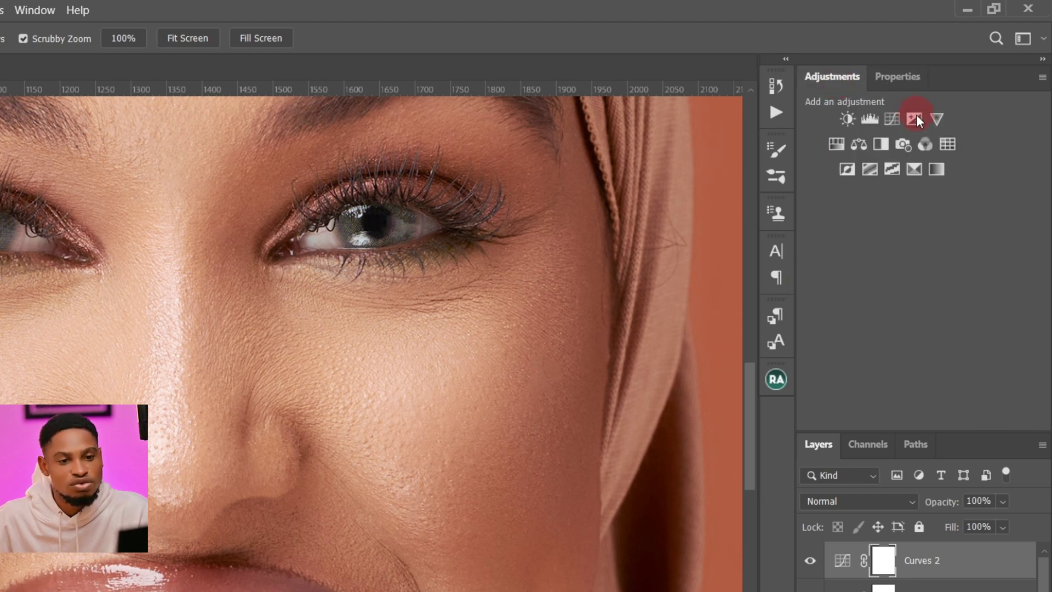
{"action": "left_click", "coordinate": [936, 120]}
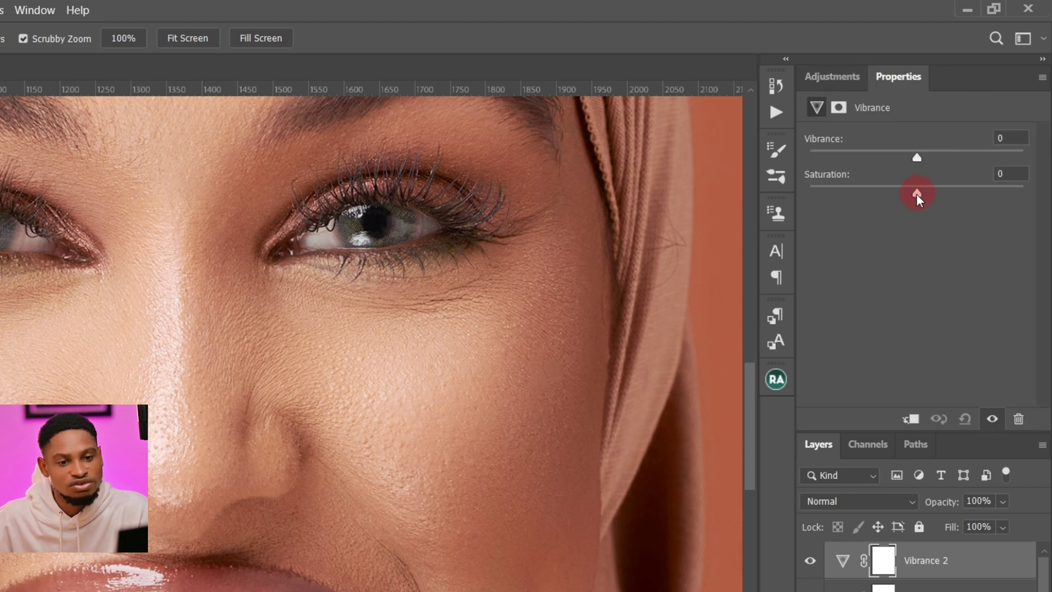
{"action": "left_click_drag", "start_coordinate": [916, 193], "coordinate": [872, 202]}
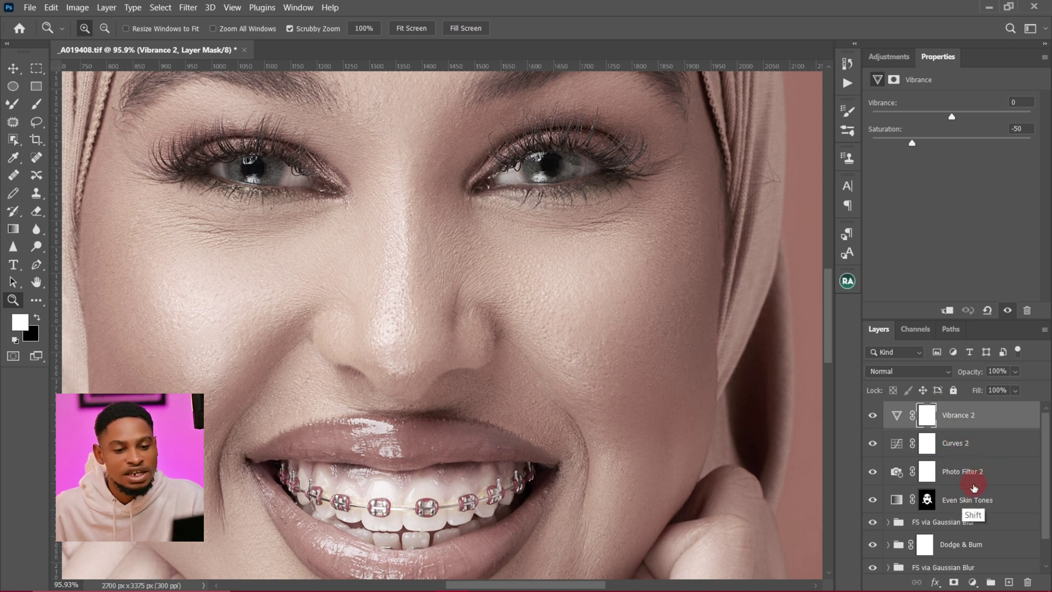
Group Photo Filter 2, Curves 2 and Vibrance 2 as 'Eyes and teeth' with an inverted black mask
{"action": "left_click", "coordinate": [973, 482], "text": "shift"}
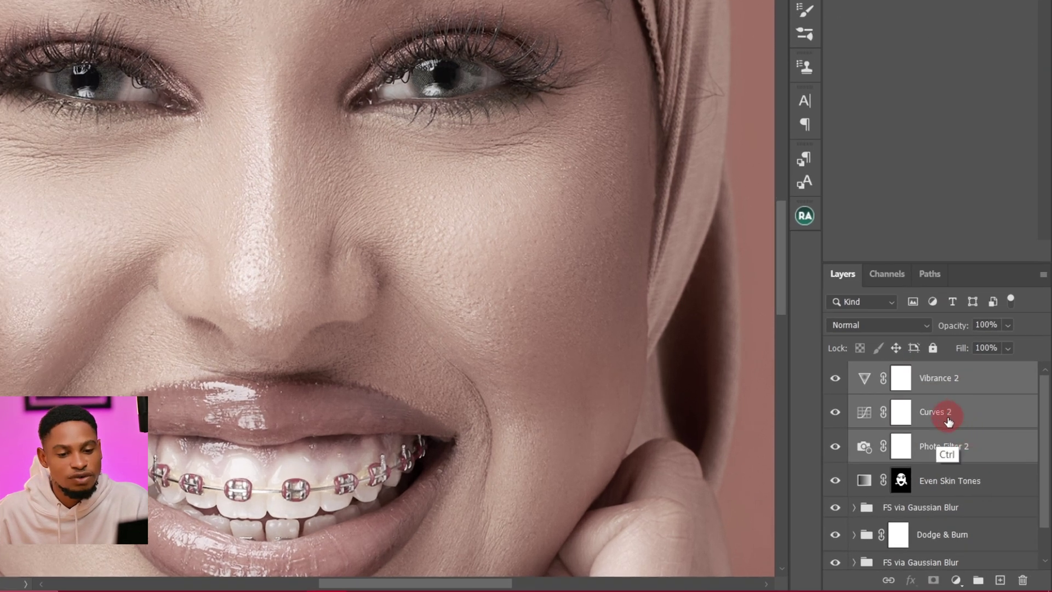
{"action": "key", "text": "ctrl+g"}
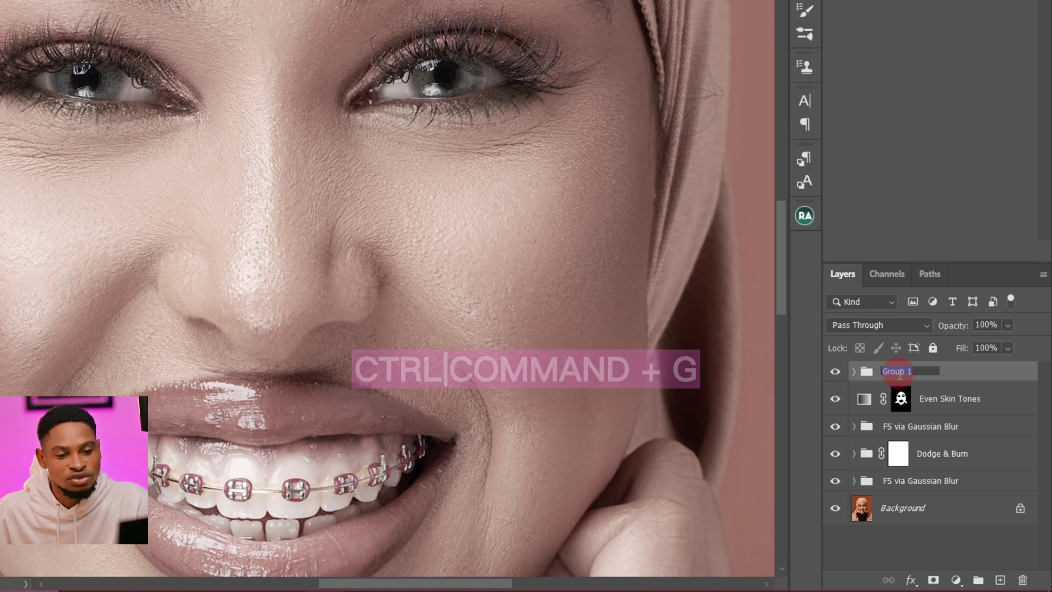
{"action": "type", "text": "ve"}
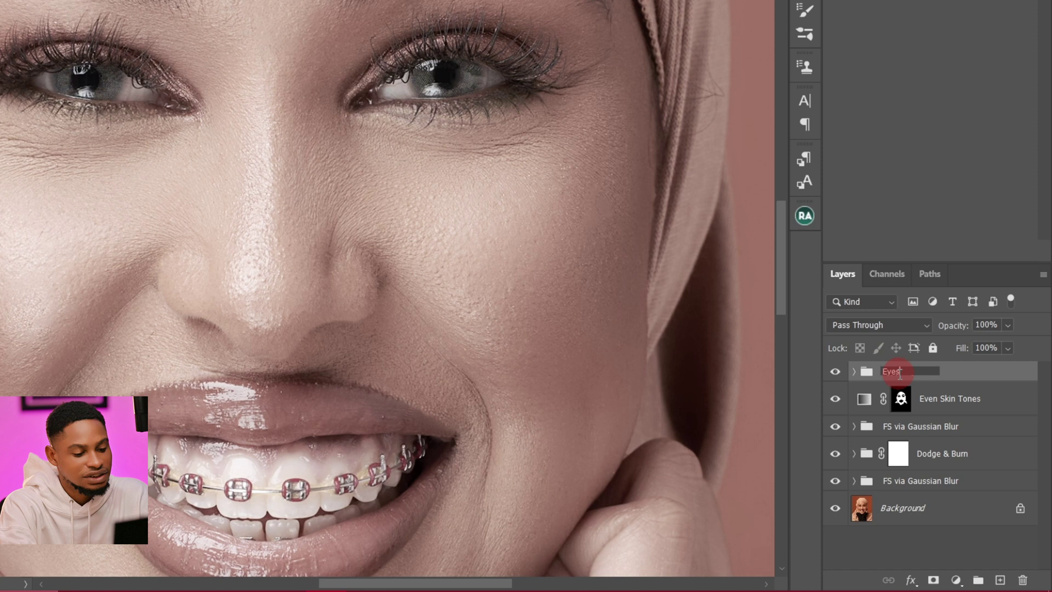
{"action": "type", "text": "s and teeth"}
{"action": "key", "text": "Return"}
{"action": "left_click", "coordinate": [932, 581]}
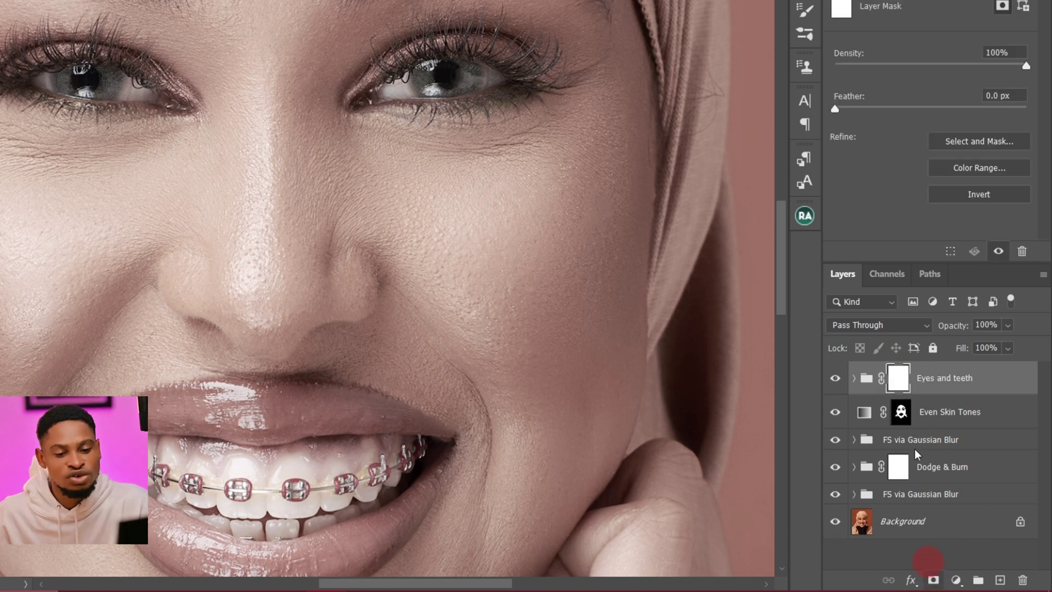
{"action": "left_click", "coordinate": [915, 362]}
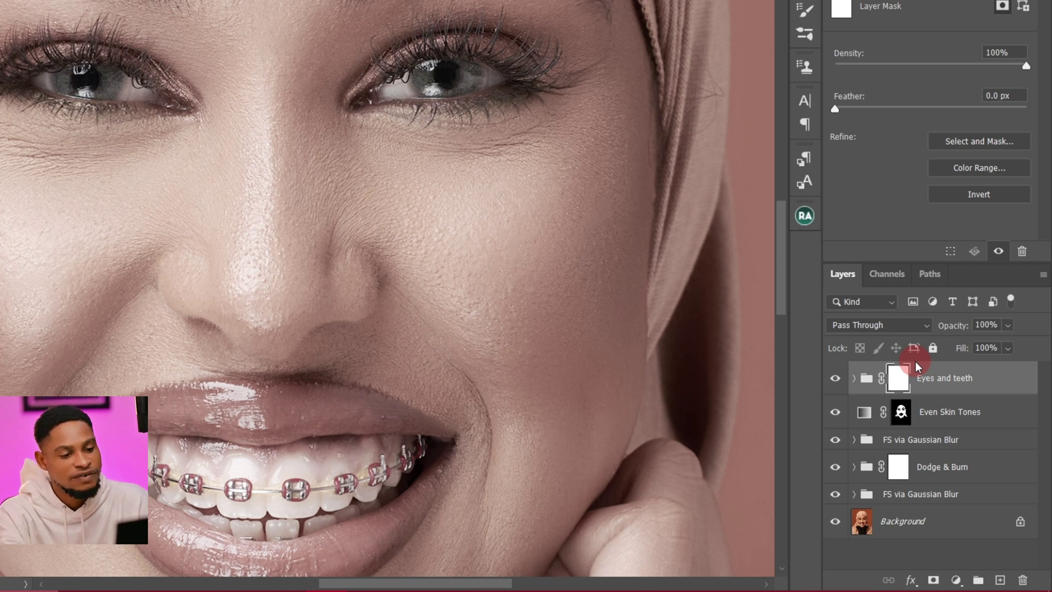
{"action": "key", "text": "ctrl+i"}
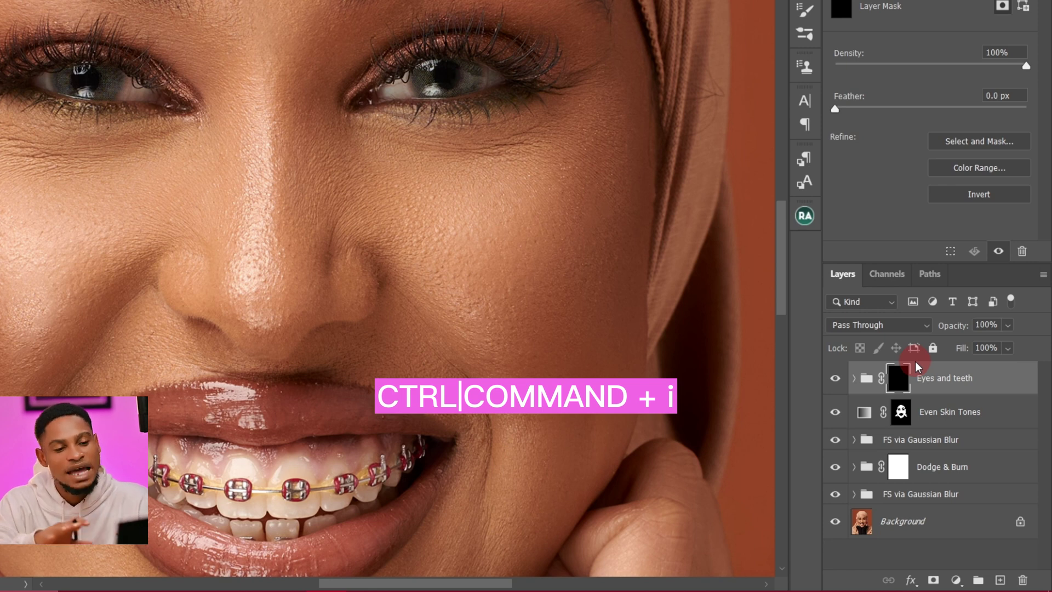
Zoom to the face and pick the Brush with a soft round tip
{"action": "left_click_drag", "start_coordinate": [291, 51], "coordinate": [447, 109]}
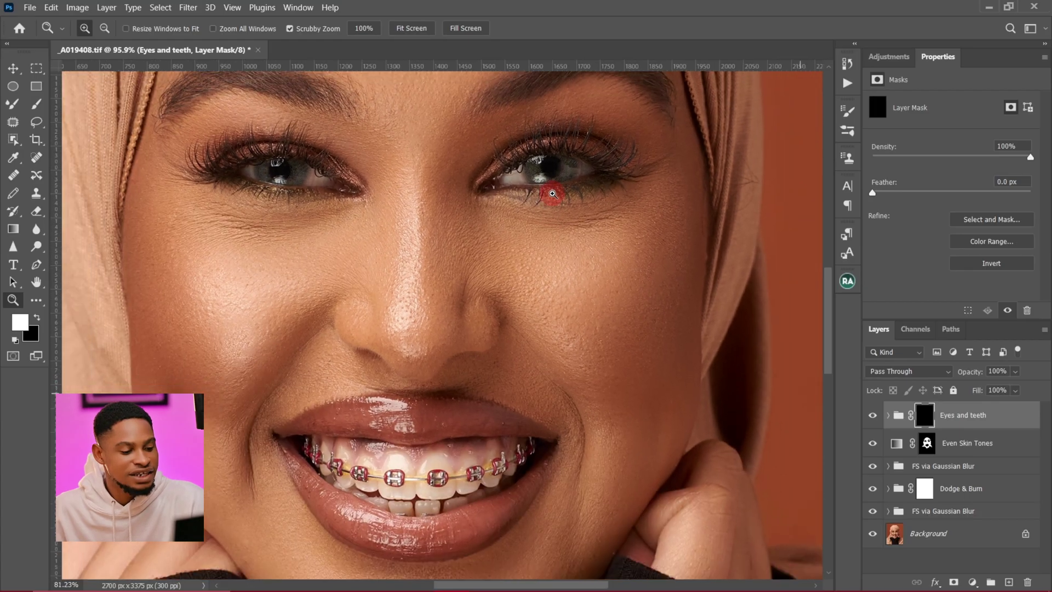
{"action": "left_click_drag", "start_coordinate": [552, 193], "coordinate": [515, 194]}
{"action": "left_click", "coordinate": [36, 104]}
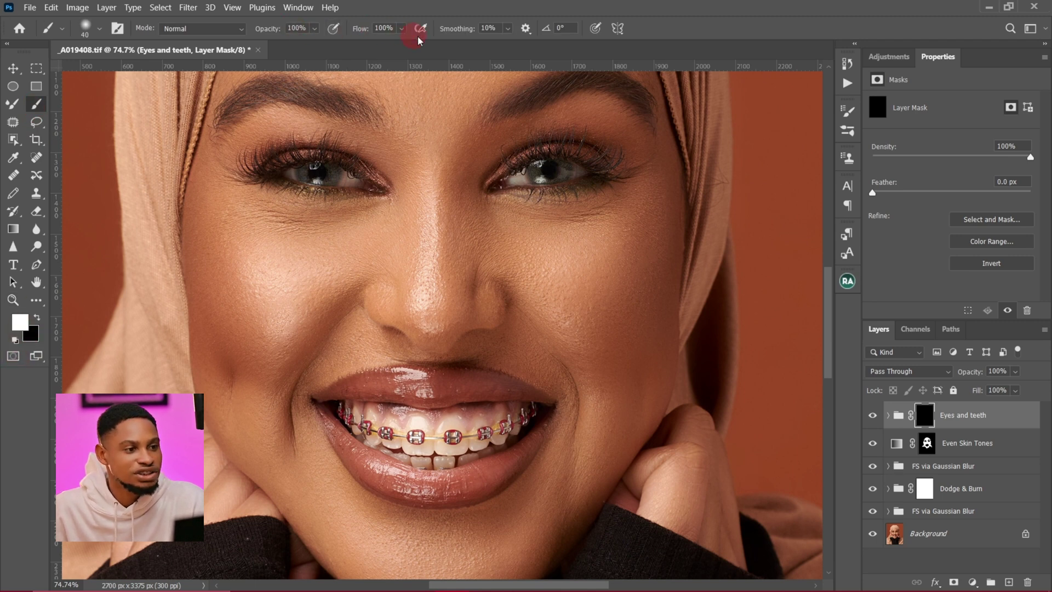
{"action": "left_click", "coordinate": [92, 34]}
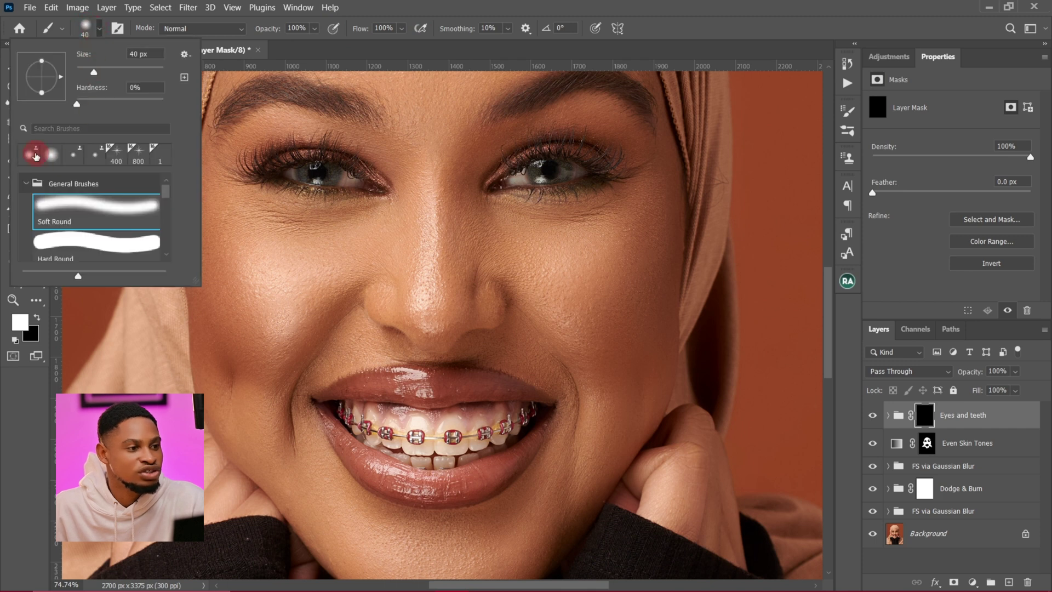
{"action": "left_click", "coordinate": [36, 156]}
{"action": "double_click", "coordinate": [51, 154]}
Stop recording the eyes teeth action in the Actions panel
{"action": "left_click", "coordinate": [847, 83]}
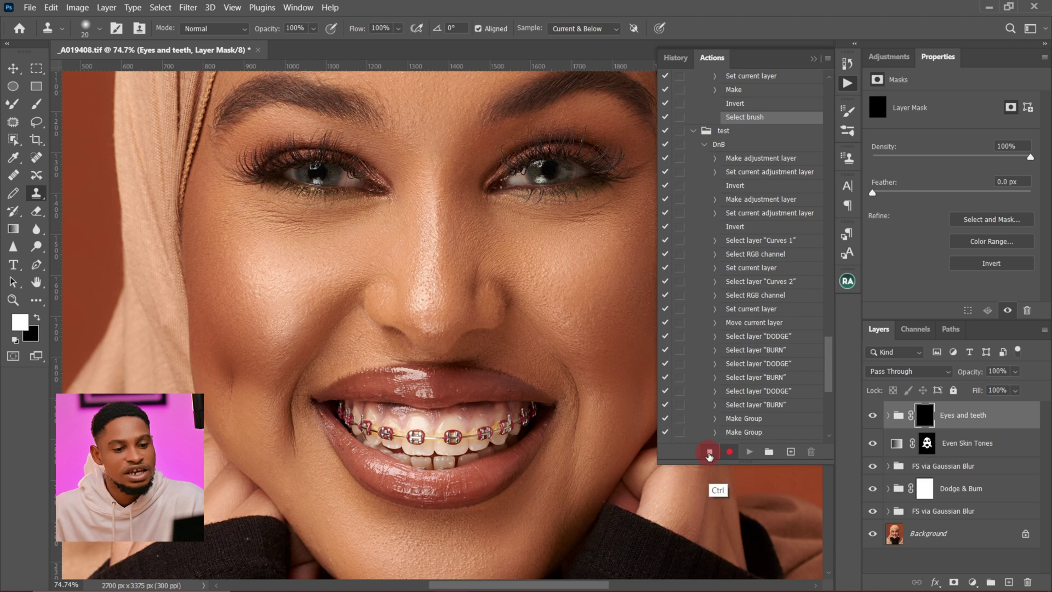
{"action": "left_click", "coordinate": [709, 452]}
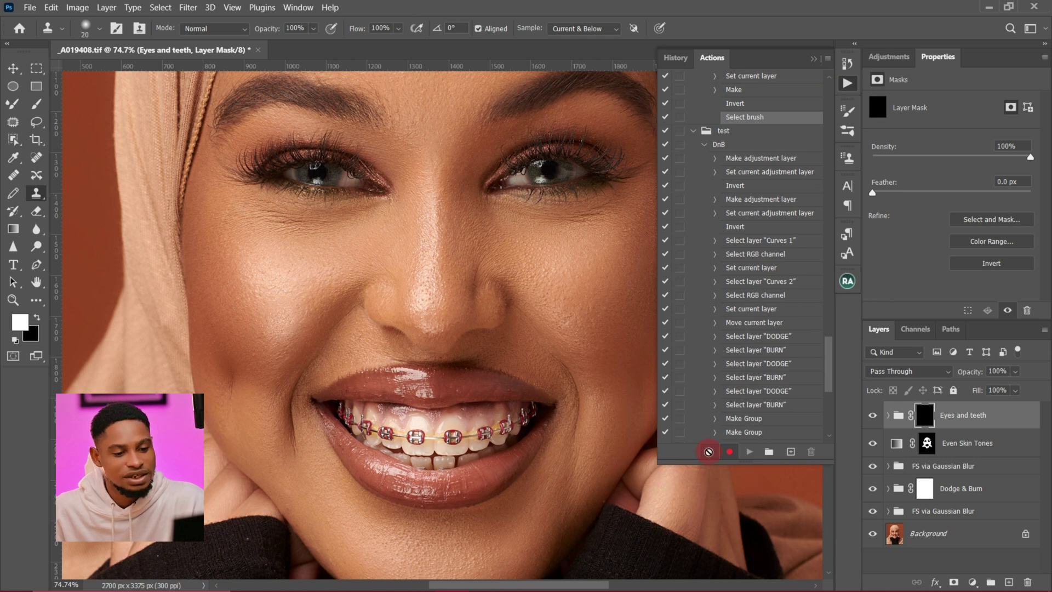
{"action": "left_click", "coordinate": [550, 226]}
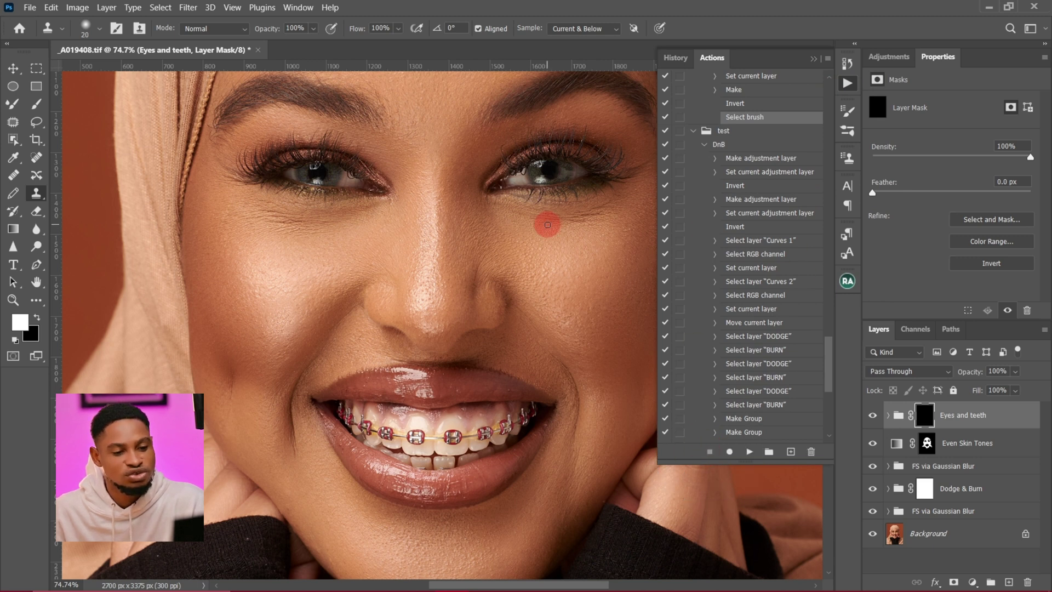
Switch the Actions panel to Button Mode with coloured action buttons
{"action": "left_click", "coordinate": [828, 58]}
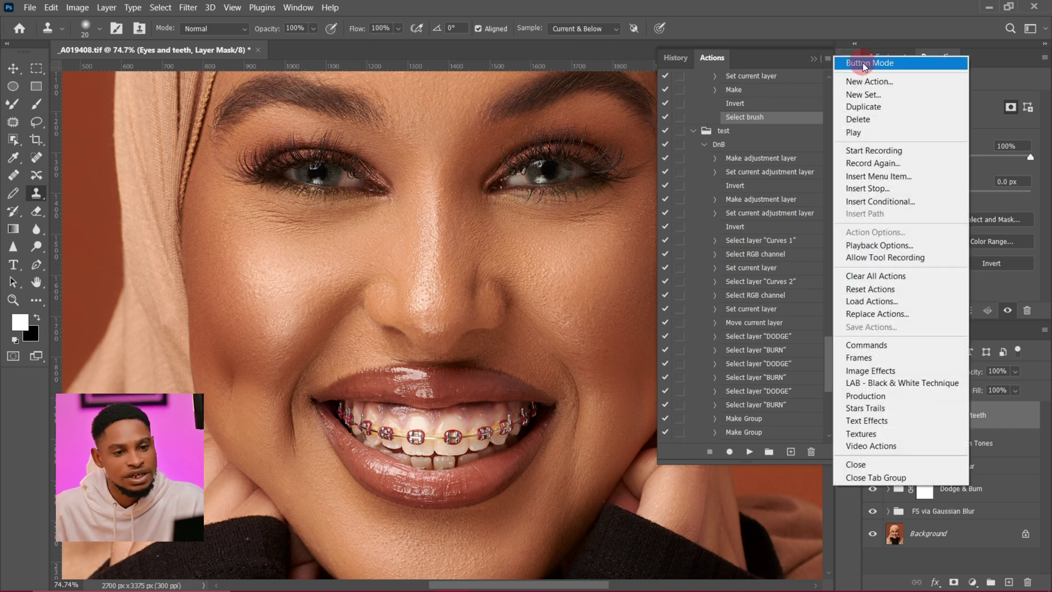
{"action": "left_click", "coordinate": [862, 62]}
{"action": "scroll", "coordinate": [787, 422], "scroll_direction": "down", "scroll_amount": 1}
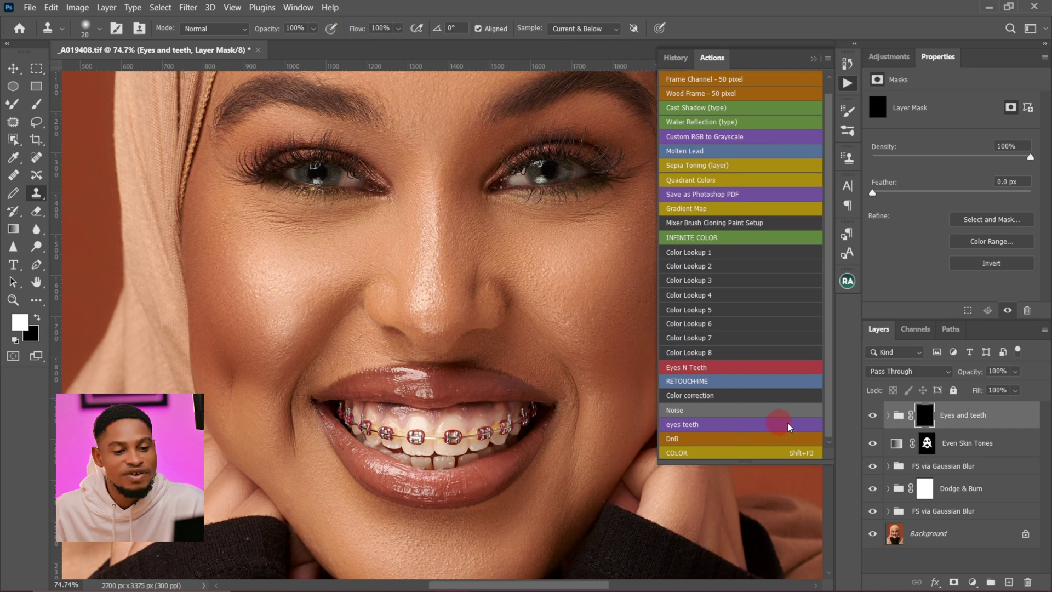
{"action": "key", "text": "ctrl"}
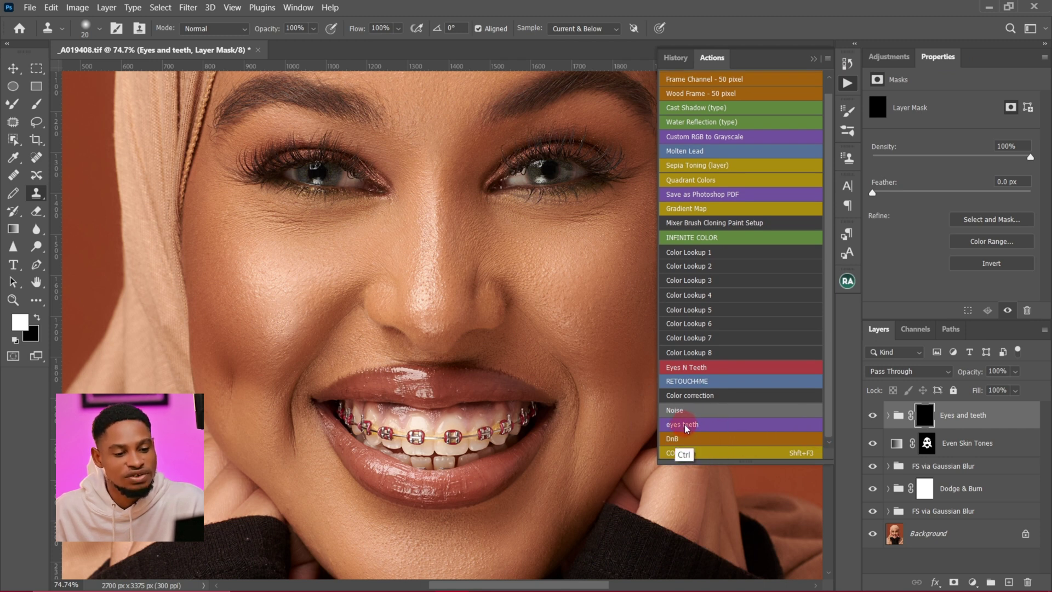
Play eyes teeth, test-paint whitening over the front teeth, then delete the Eyes and teeth group
{"action": "left_click", "coordinate": [685, 423], "text": "ctrl"}
{"action": "left_click", "coordinate": [430, 434]}
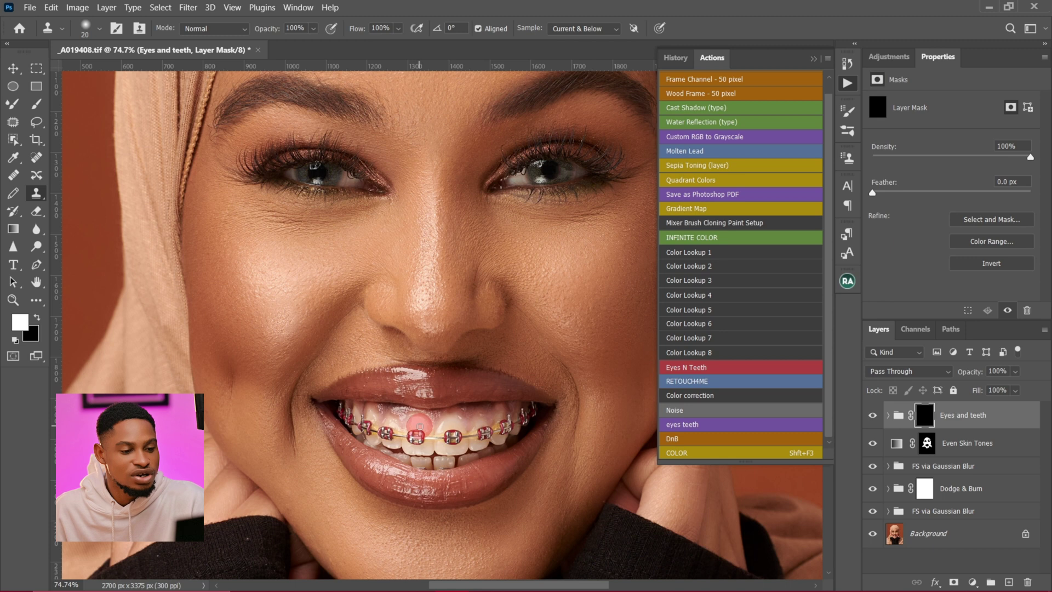
{"action": "key", "text": "b"}
{"action": "left_click_drag", "start_coordinate": [403, 433], "coordinate": [507, 430]}
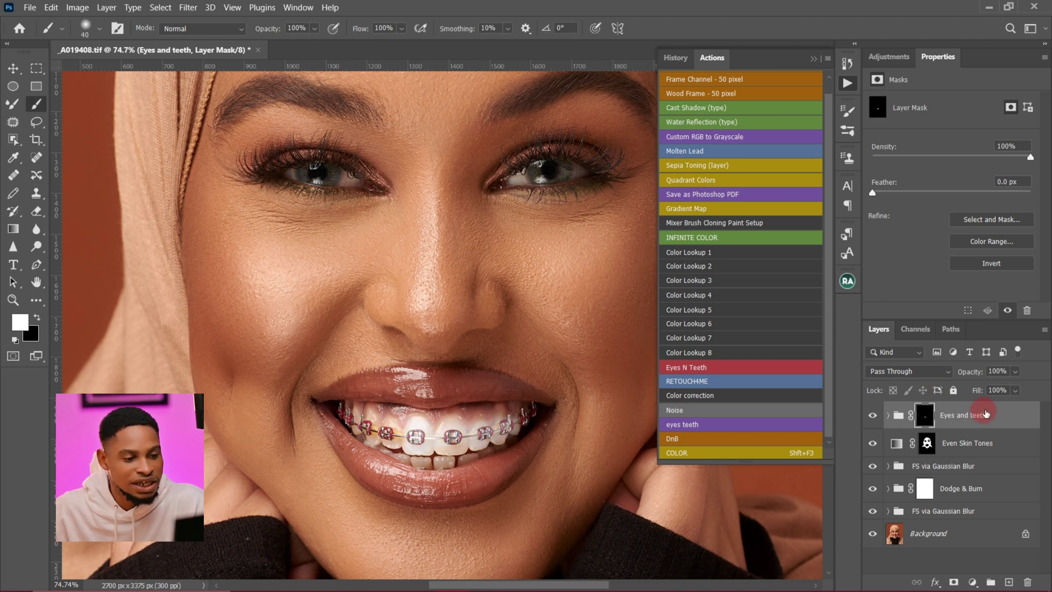
{"action": "left_click_drag", "start_coordinate": [983, 413], "coordinate": [1028, 582]}
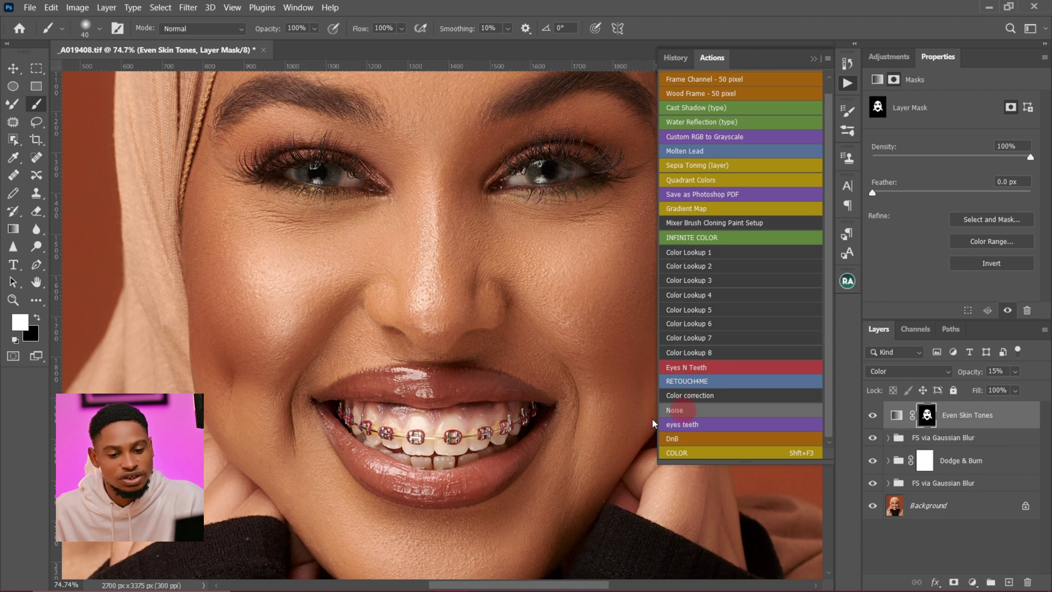
Run the eyes teeth action and paint its mask over the upper and lower teeth
{"action": "left_click", "coordinate": [698, 425]}
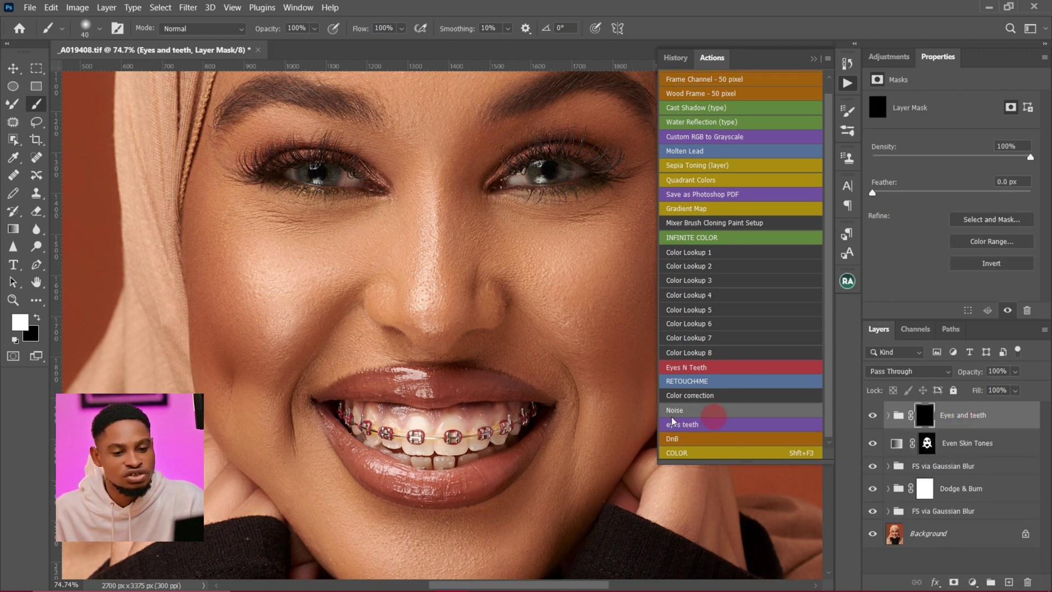
{"action": "scroll", "coordinate": [449, 436], "scroll_direction": "up", "scroll_amount": 3}
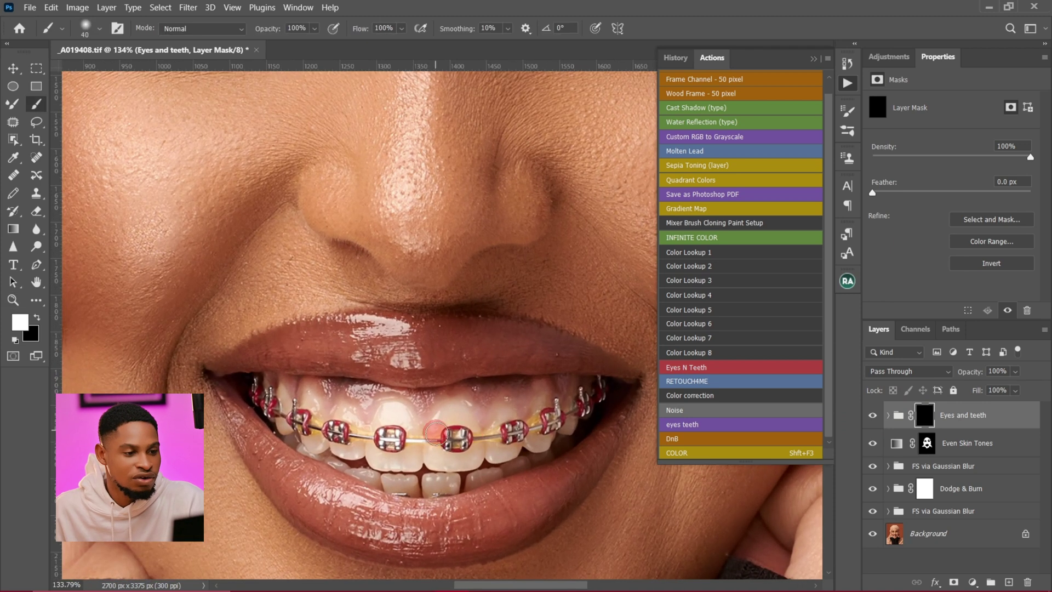
{"action": "mouse_move", "coordinate": [436, 434]}
{"action": "left_mouse_down"}
{"action": "mouse_move", "coordinate": [444, 459]}
{"action": "mouse_move", "coordinate": [463, 427]}
{"action": "mouse_move", "coordinate": [479, 450]}
{"action": "mouse_move", "coordinate": [476, 439]}
{"action": "mouse_move", "coordinate": [517, 424]}
{"action": "mouse_move", "coordinate": [542, 430]}
{"action": "mouse_move", "coordinate": [573, 415]}
{"action": "left_mouse_up"}
{"action": "mouse_move", "coordinate": [386, 433]}
{"action": "left_mouse_down"}
{"action": "mouse_move", "coordinate": [325, 426]}
{"action": "mouse_move", "coordinate": [274, 400]}
{"action": "left_mouse_up"}
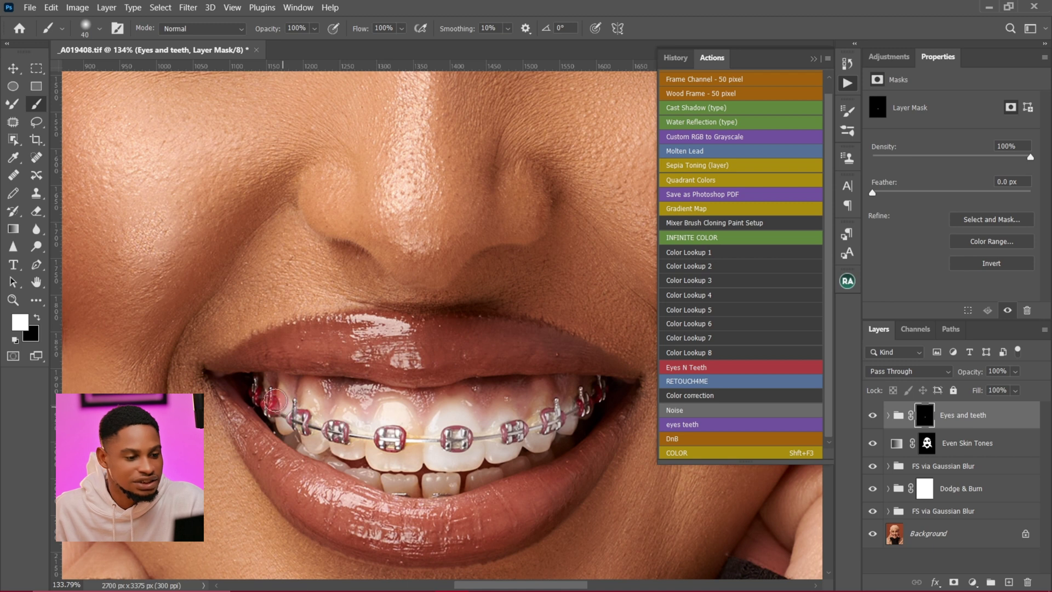
{"action": "key", "text": "bracketleft"}
{"action": "key", "text": "bracketleft"}
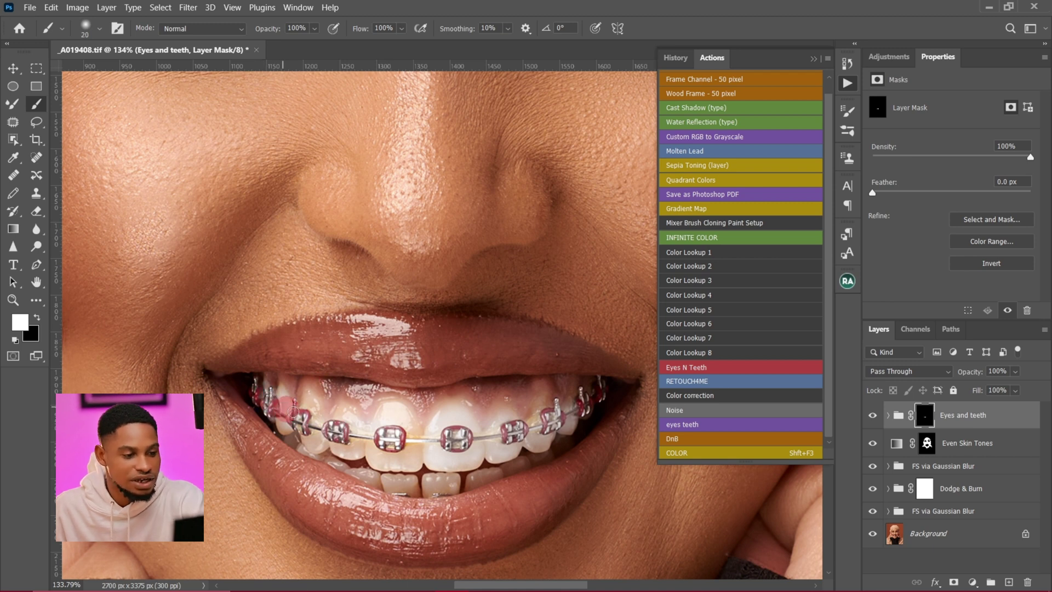
{"action": "key", "text": "bracketright"}
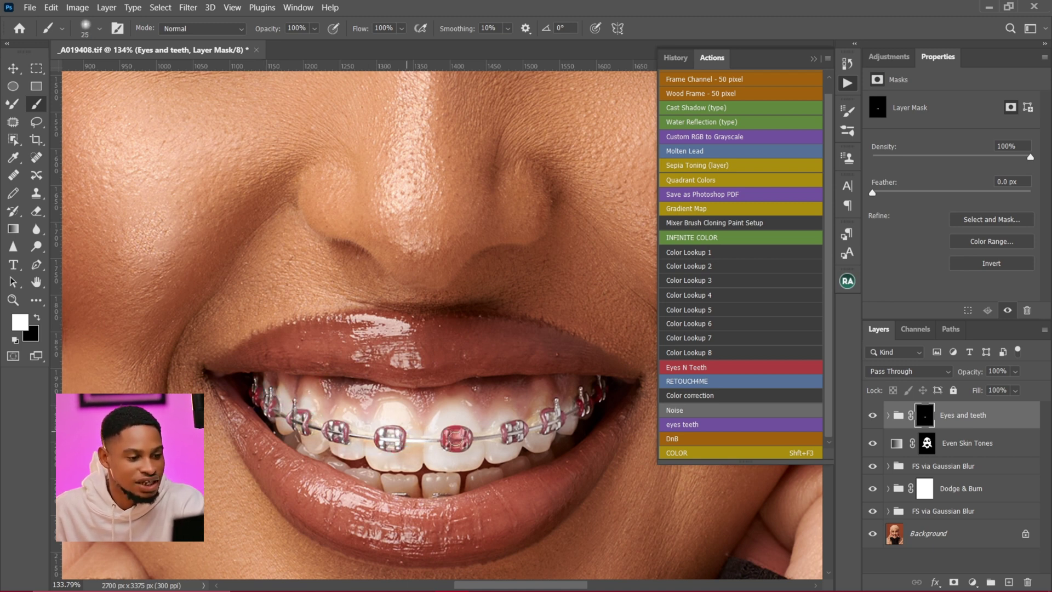
{"action": "mouse_move", "coordinate": [455, 439]}
{"action": "left_mouse_down"}
{"action": "mouse_move", "coordinate": [541, 433]}
{"action": "mouse_move", "coordinate": [537, 410]}
{"action": "mouse_move", "coordinate": [584, 408]}
{"action": "left_mouse_up"}
{"action": "key", "text": "bracketright"}
{"action": "left_click_drag", "start_coordinate": [460, 463], "coordinate": [437, 481]}
With a 20 px brush, paint both eye whites, removing stray whitening below one eye
{"action": "key", "text": "bracketleft"}
{"action": "key", "text": "bracketleft"}
{"action": "scroll", "coordinate": [469, 387], "scroll_direction": "up", "scroll_amount": 10}
{"action": "left_click", "coordinate": [482, 240]}
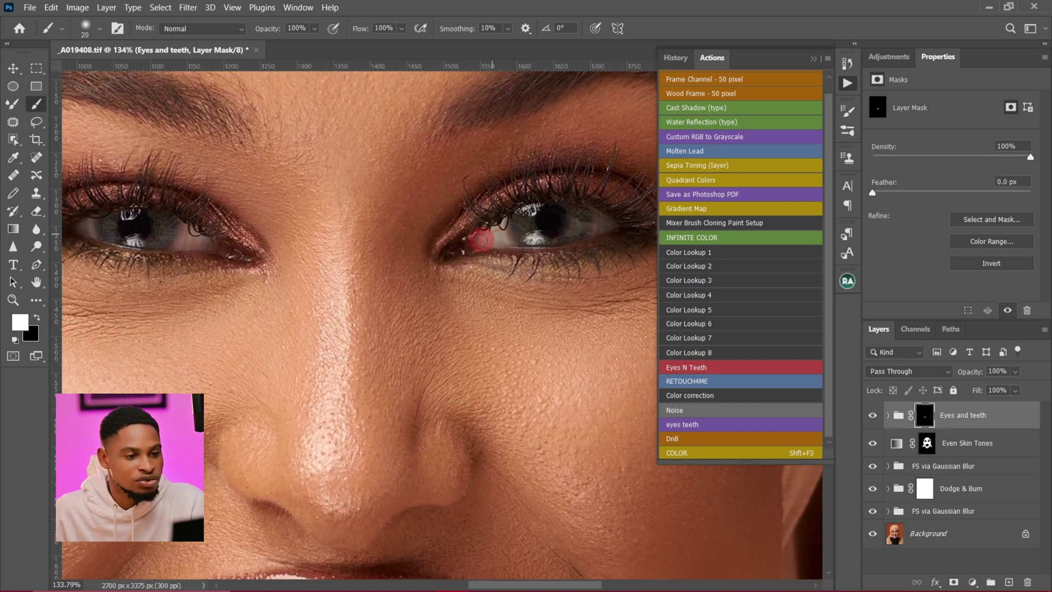
{"action": "left_click_drag", "start_coordinate": [482, 240], "coordinate": [492, 238]}
{"action": "left_click_drag", "start_coordinate": [600, 230], "coordinate": [613, 223]}
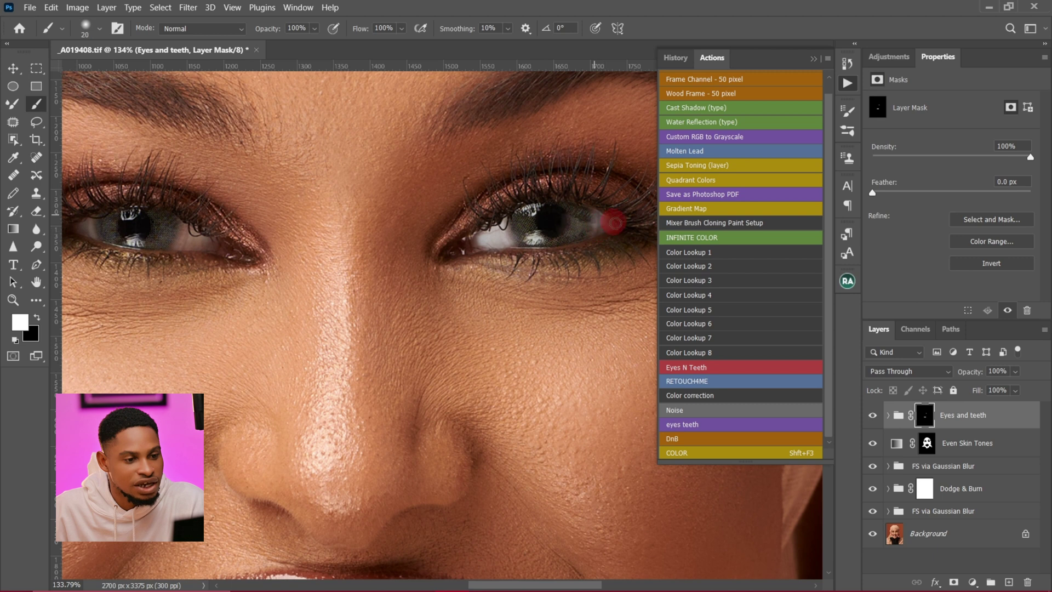
{"action": "scroll", "coordinate": [611, 233], "scroll_direction": "left", "scroll_amount": 5}
{"action": "mouse_move", "coordinate": [500, 235]}
{"action": "left_mouse_down"}
{"action": "mouse_move", "coordinate": [482, 216]}
{"action": "mouse_move", "coordinate": [494, 215]}
{"action": "left_mouse_up"}
{"action": "left_click", "coordinate": [371, 203]}
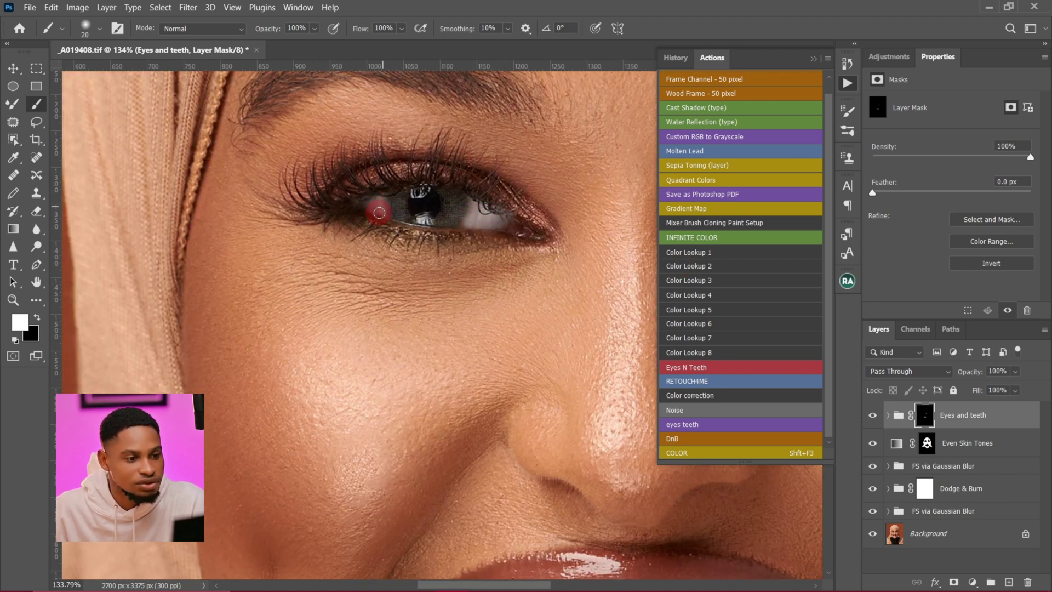
{"action": "key", "text": "x"}
{"action": "left_click", "coordinate": [507, 265]}
{"action": "key", "text": "x"}
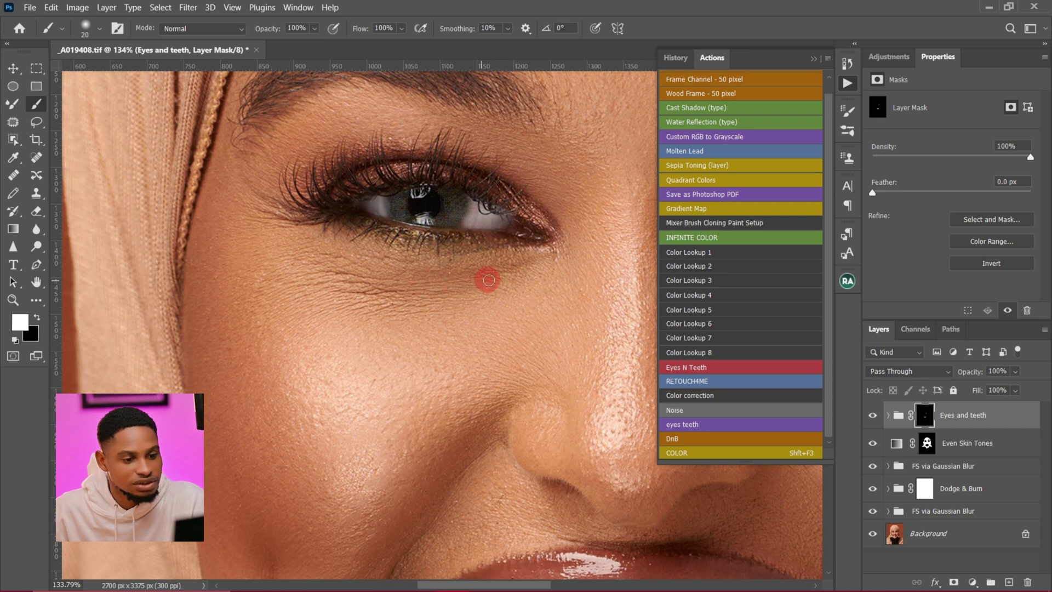
{"action": "key", "text": "z"}
{"action": "scroll", "coordinate": [479, 307], "scroll_direction": "down", "scroll_amount": 5}
Toggle the Eyes and teeth whitening off and on to compare, and undo a trial duplicate of the group
{"action": "left_click", "coordinate": [873, 417]}
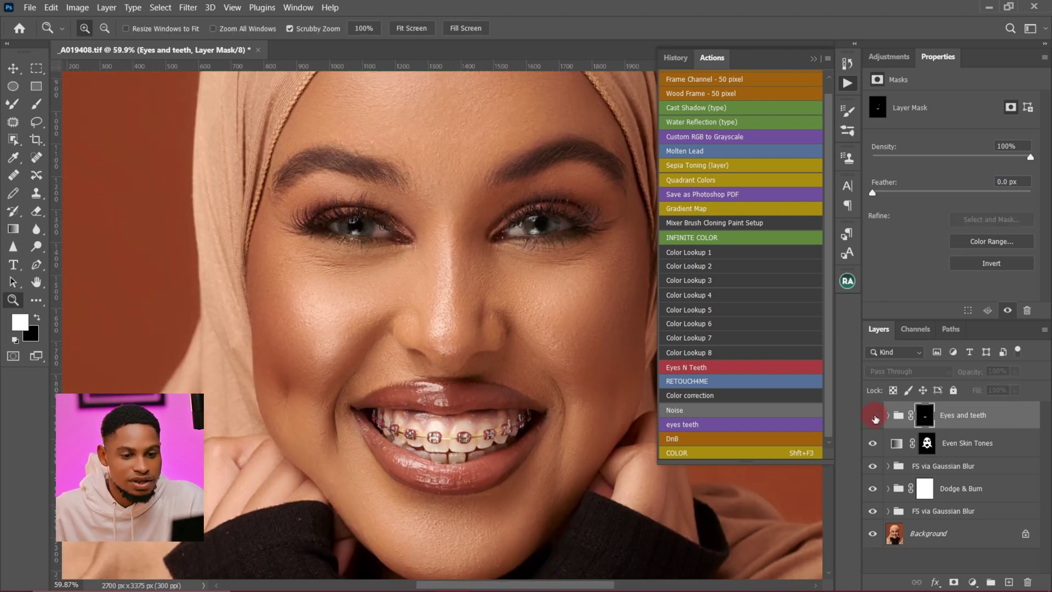
{"action": "left_click", "coordinate": [871, 417]}
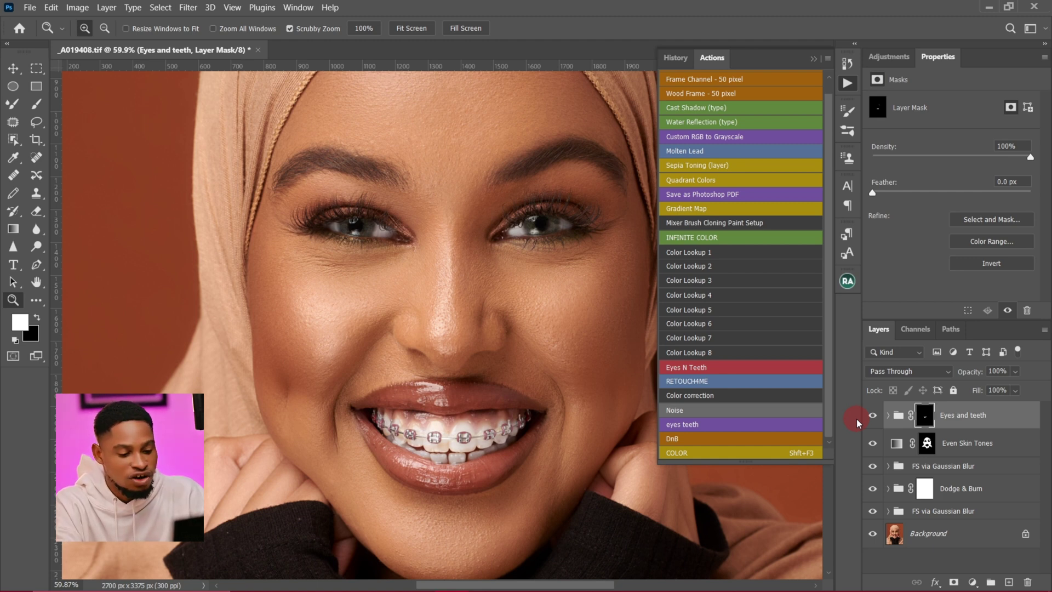
{"action": "key", "text": "ctrl+j"}
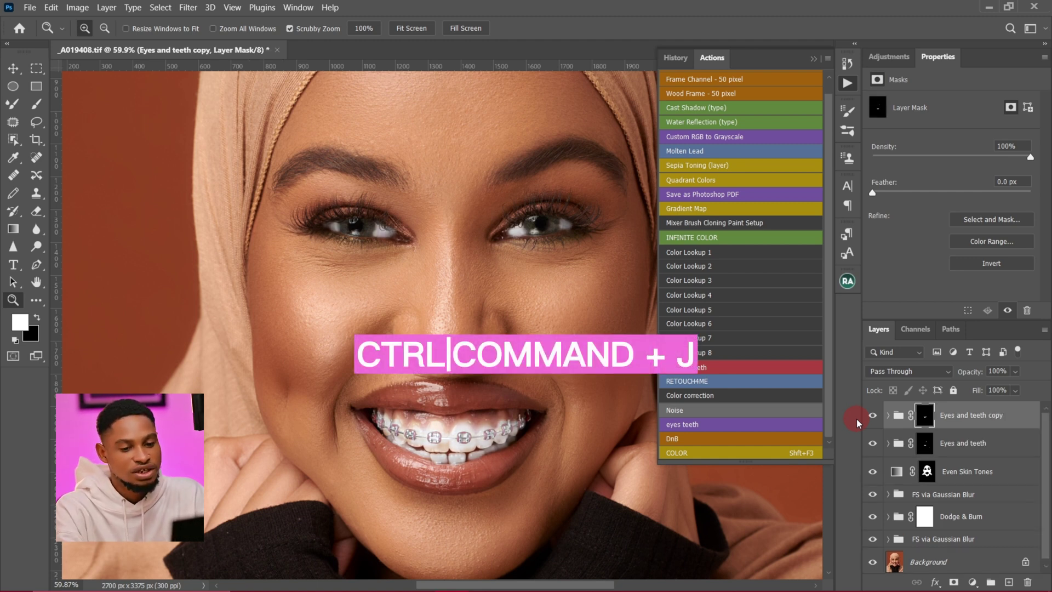
{"action": "key", "text": "ctrl+z"}
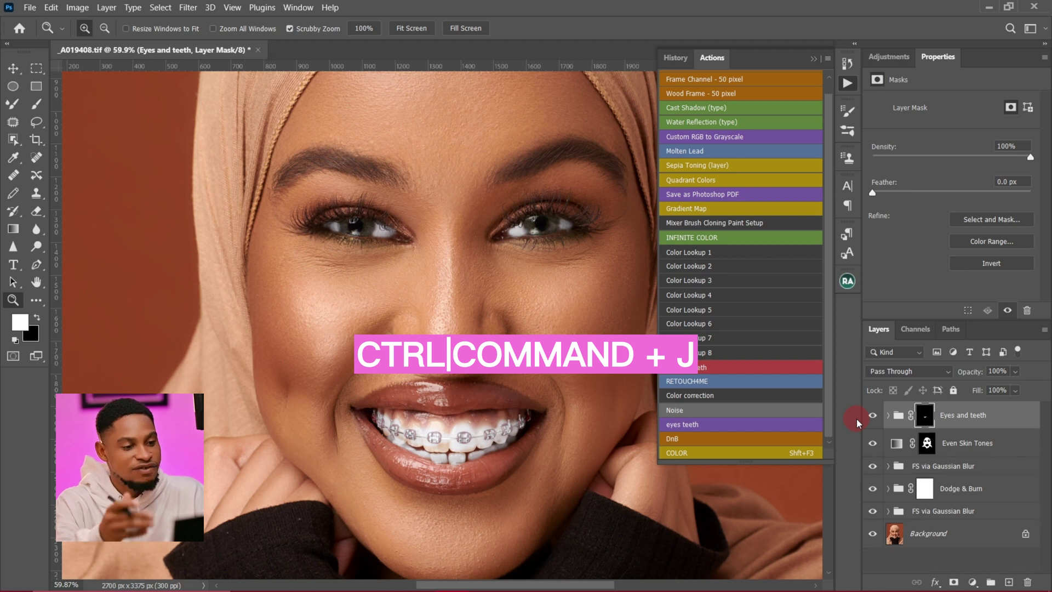
{"action": "left_click", "coordinate": [1012, 372]}
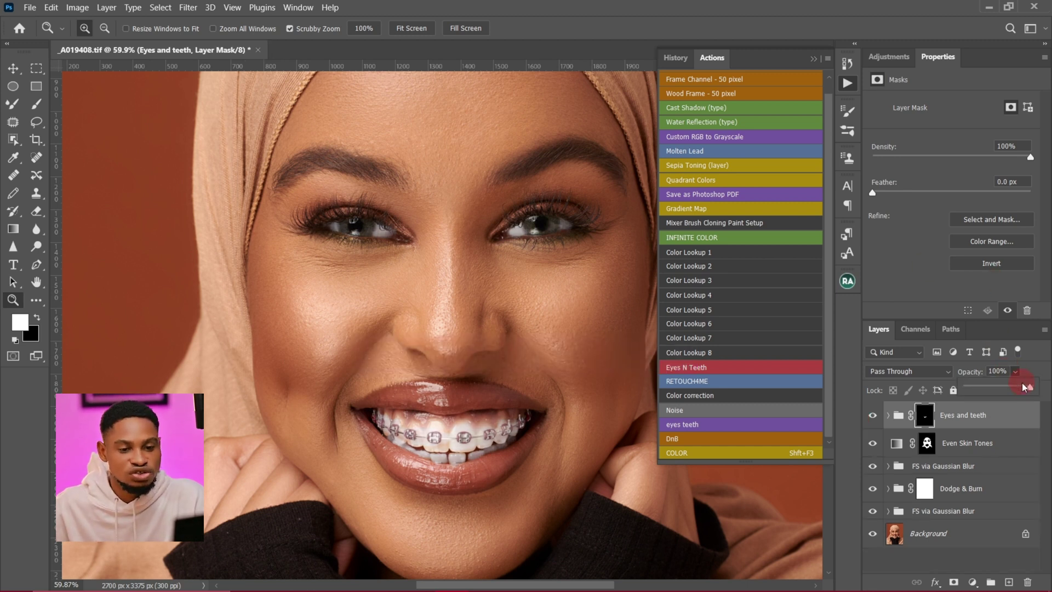